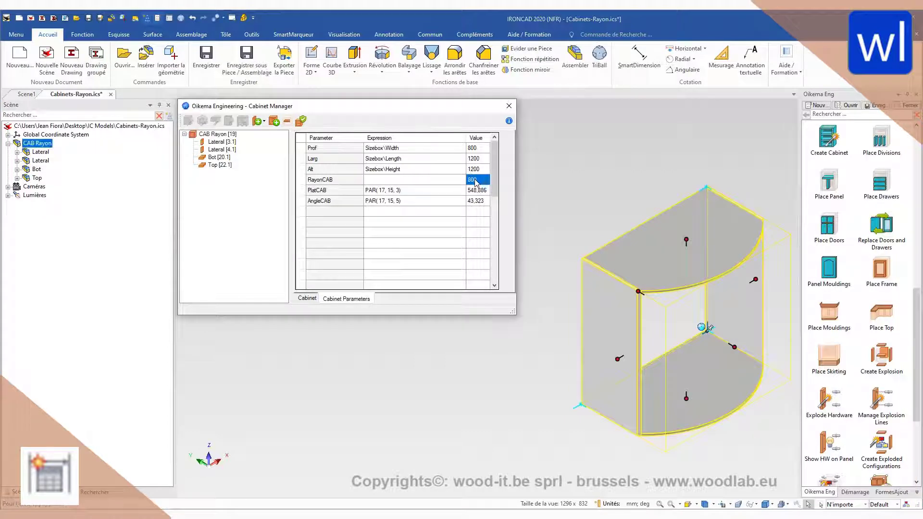
- Set the RayonCAB parameter of the CAB Rayon cabinet to 1000
{"action": "left_click", "coordinate": [475, 181]}
{"action": "type", "text": "1000"}
{"action": "key", "text": "Return"}
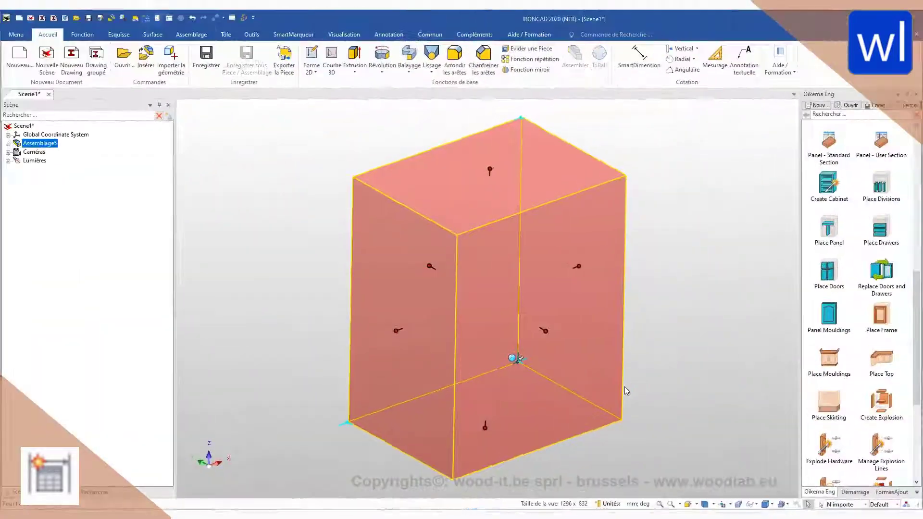
- Generate the cabinet's panels with the wizard's Conf1 configuration and its preset top, base and back placements
{"action": "double_click", "coordinate": [625, 391]}
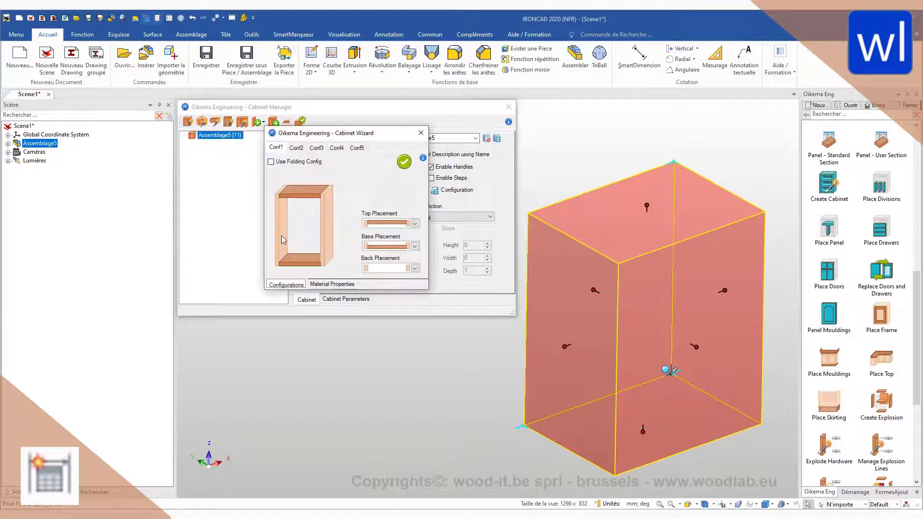
{"action": "left_click", "coordinate": [404, 161]}
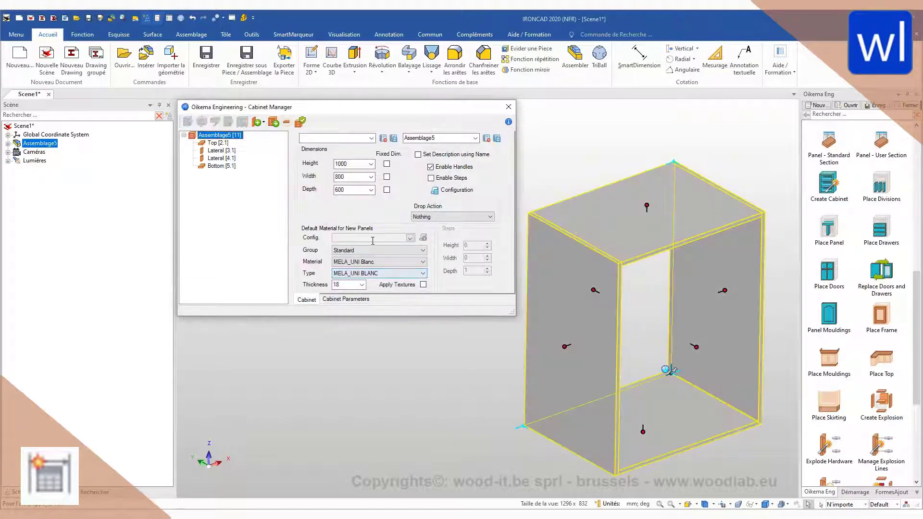
- Replace the cabinet's Top panel with the rounded panel from the Traverses folder of the panel library
{"action": "left_click", "coordinate": [217, 144]}
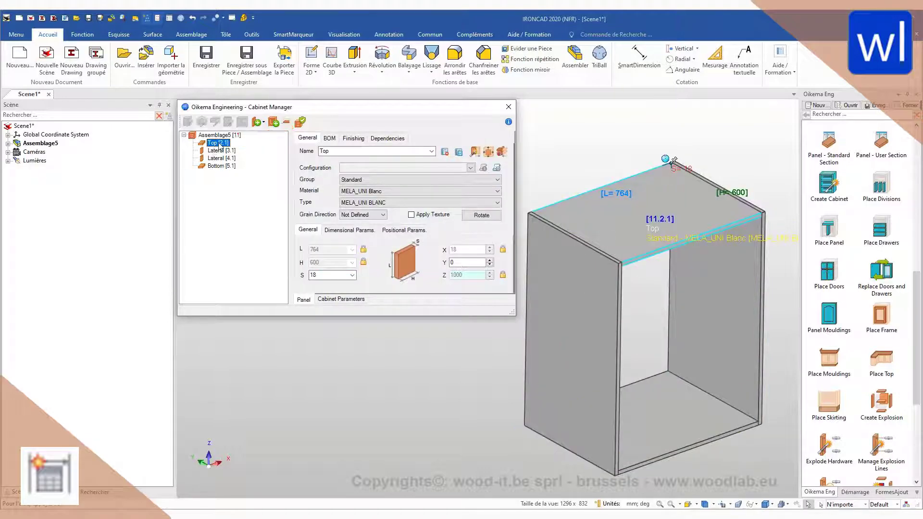
{"action": "right_click", "coordinate": [218, 144]}
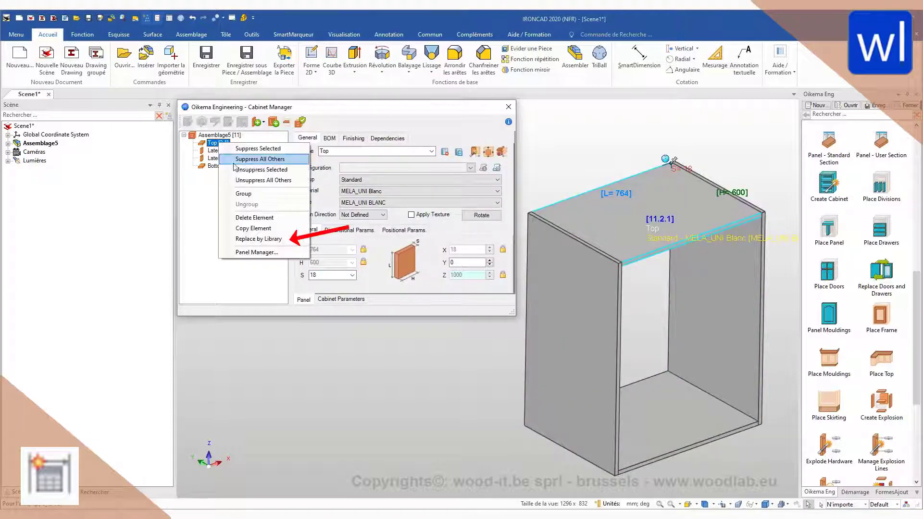
{"action": "left_click", "coordinate": [255, 239]}
{"action": "left_click", "coordinate": [274, 245]}
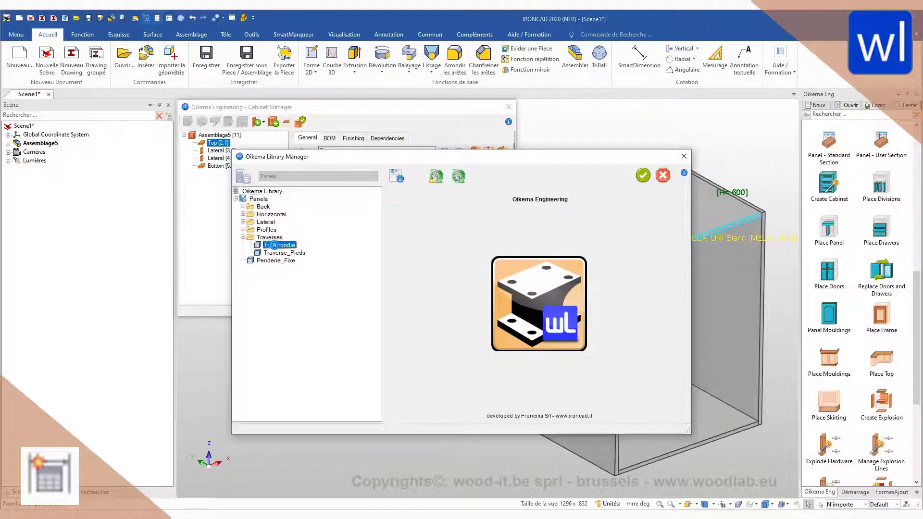
{"action": "left_click", "coordinate": [643, 175]}
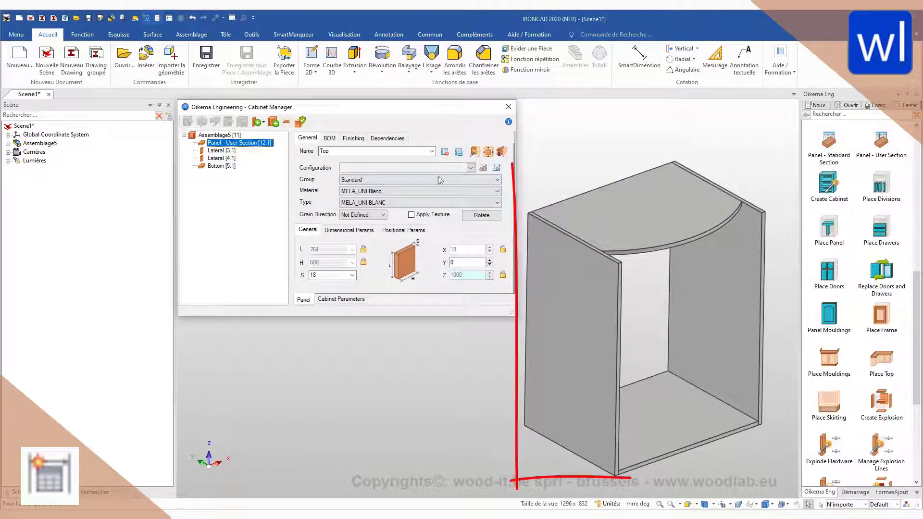
- Rename the replacement panel as Top and close the Cabinet Manager
{"action": "left_click", "coordinate": [231, 144]}
{"action": "left_click_drag", "start_coordinate": [376, 152], "coordinate": [302, 154]}
{"action": "type", "text": "Top"}
{"action": "left_click", "coordinate": [231, 151]}
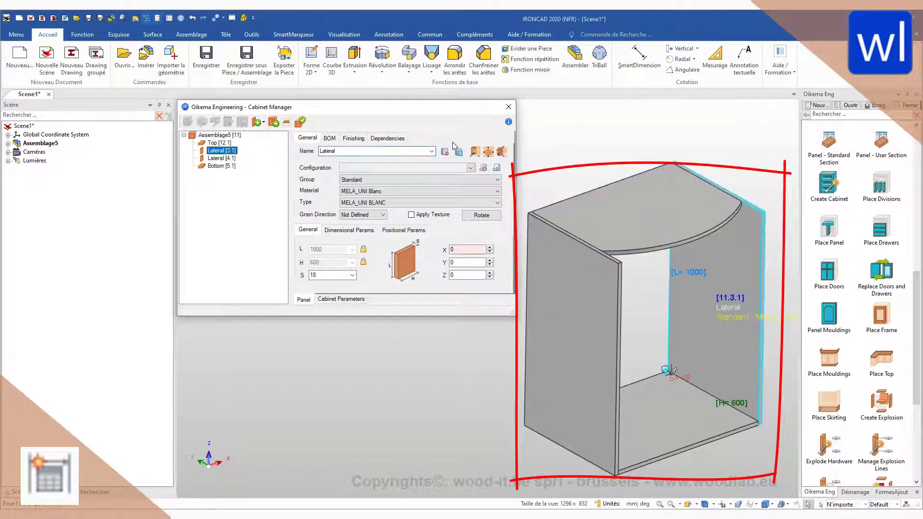
{"action": "left_click", "coordinate": [508, 107]}
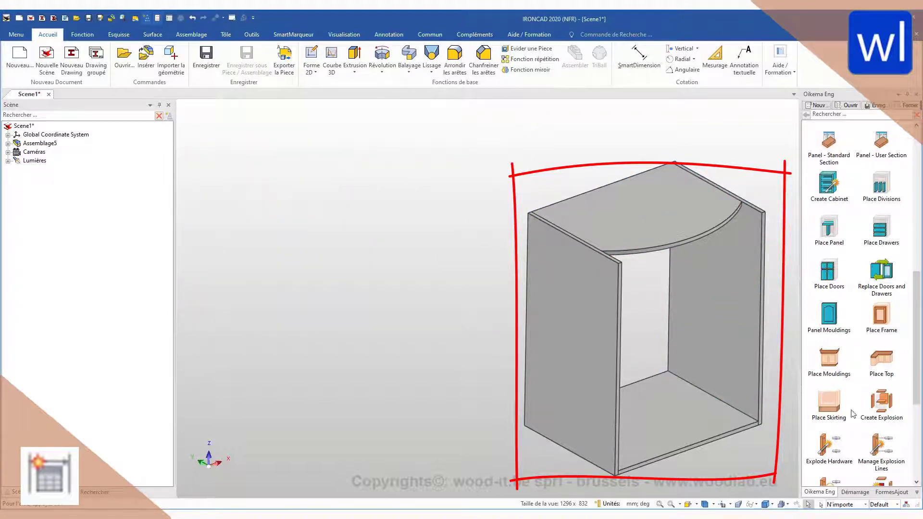
- Display the Section profile of the Top panel and lock its arc radius dimension
{"action": "middle_click_drag", "start_coordinate": [651, 336], "coordinate": [551, 342], "text": "shift"}
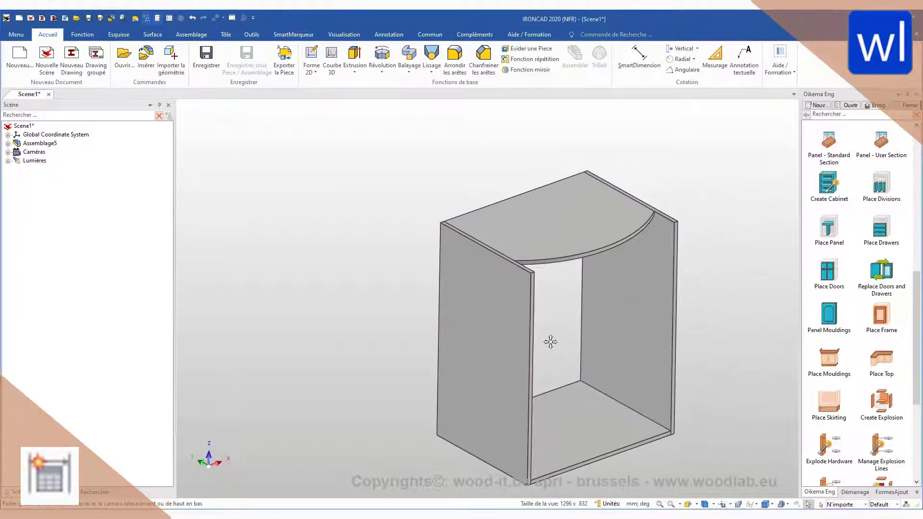
{"action": "left_click", "coordinate": [8, 144]}
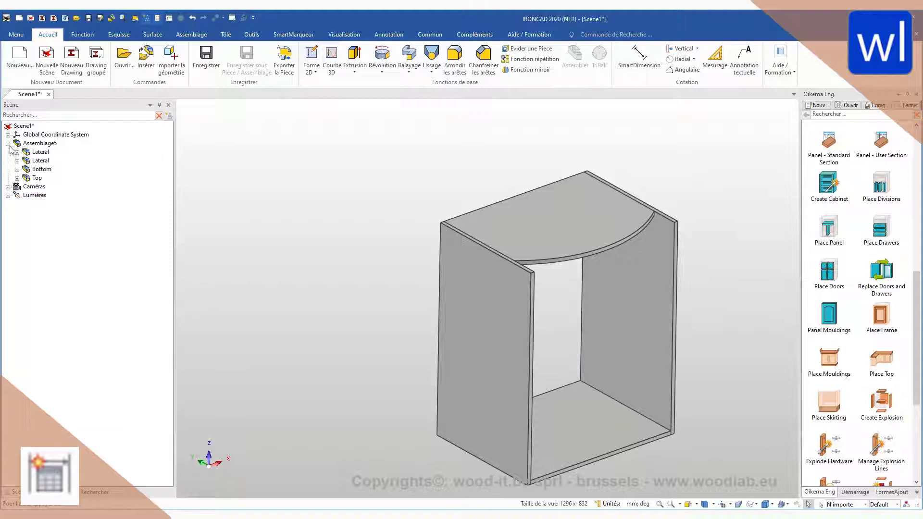
{"action": "left_click", "coordinate": [17, 178]}
{"action": "left_click", "coordinate": [27, 187]}
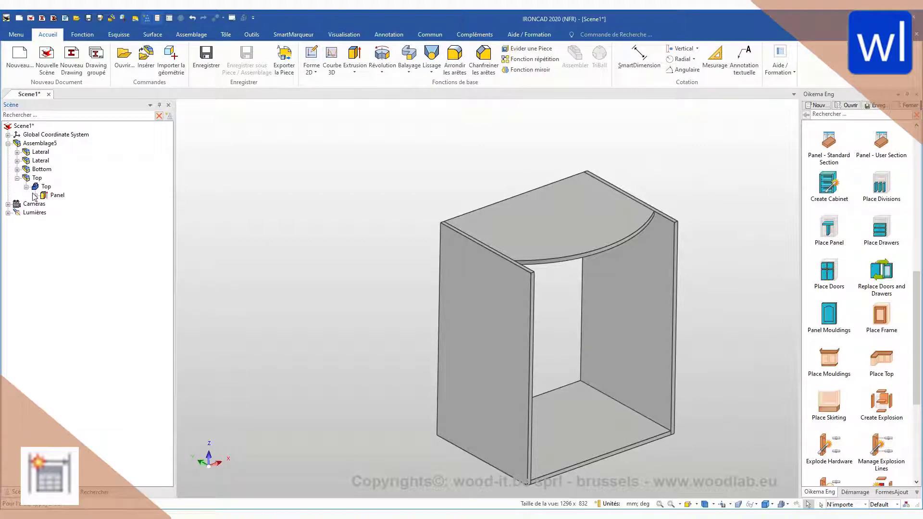
{"action": "left_click", "coordinate": [35, 196]}
{"action": "left_click", "coordinate": [67, 204]}
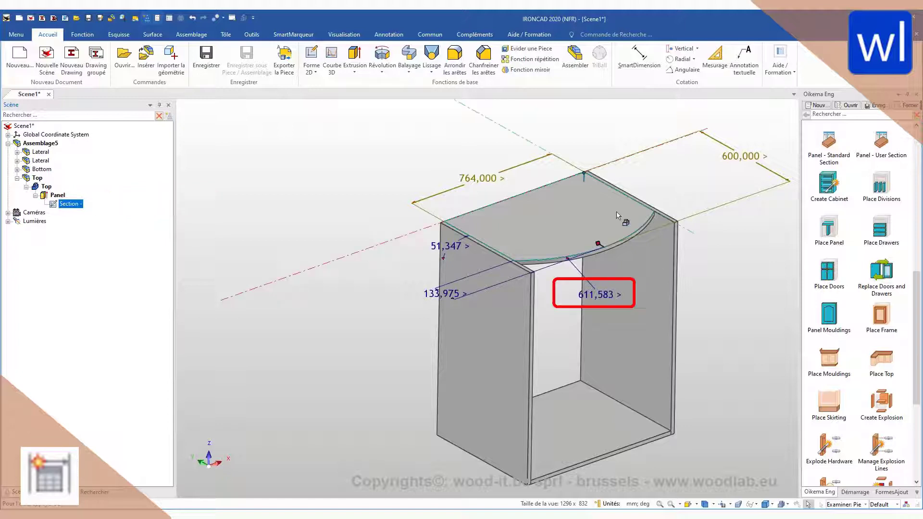
{"action": "right_click", "coordinate": [608, 294]}
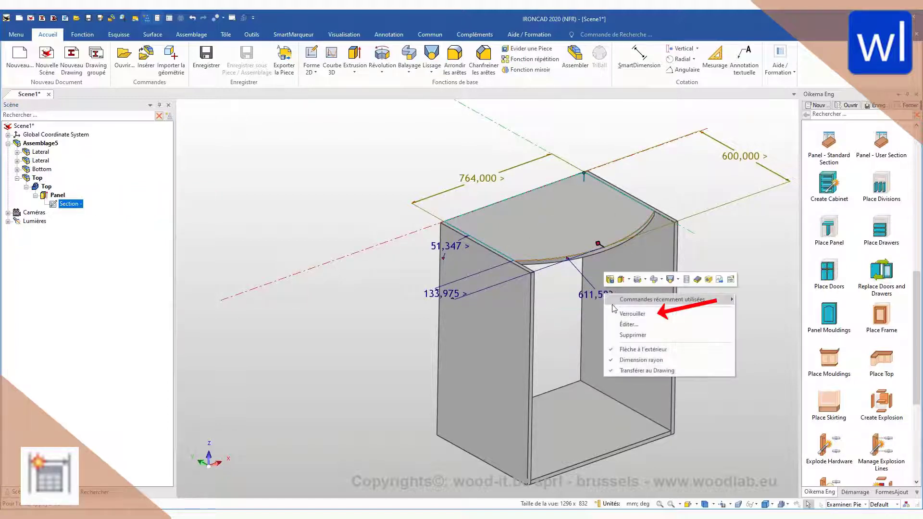
{"action": "left_click", "coordinate": [652, 315]}
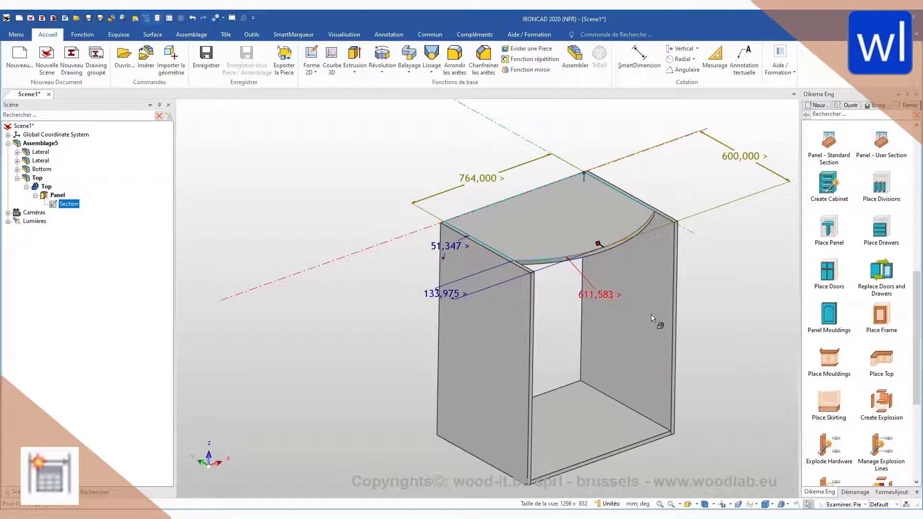
- Set the arc radius of the Top panel's profile to 1000 mm and deselect the profile
{"action": "double_click", "coordinate": [604, 295]}
{"action": "type", "text": "1000"}
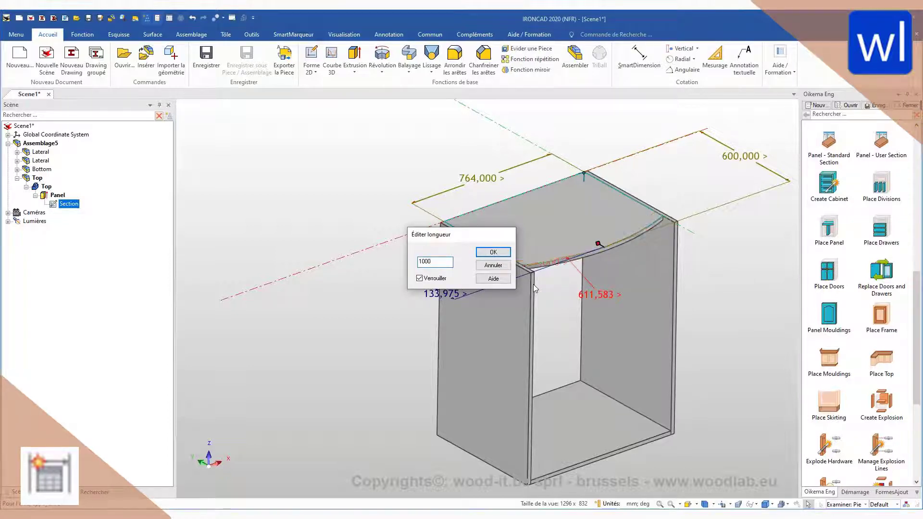
{"action": "key", "text": "Return"}
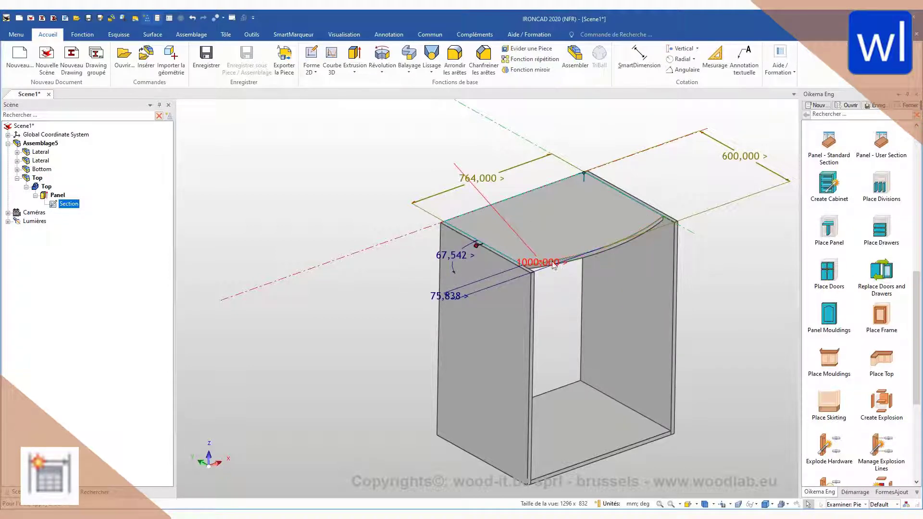
{"action": "left_click", "coordinate": [394, 283]}
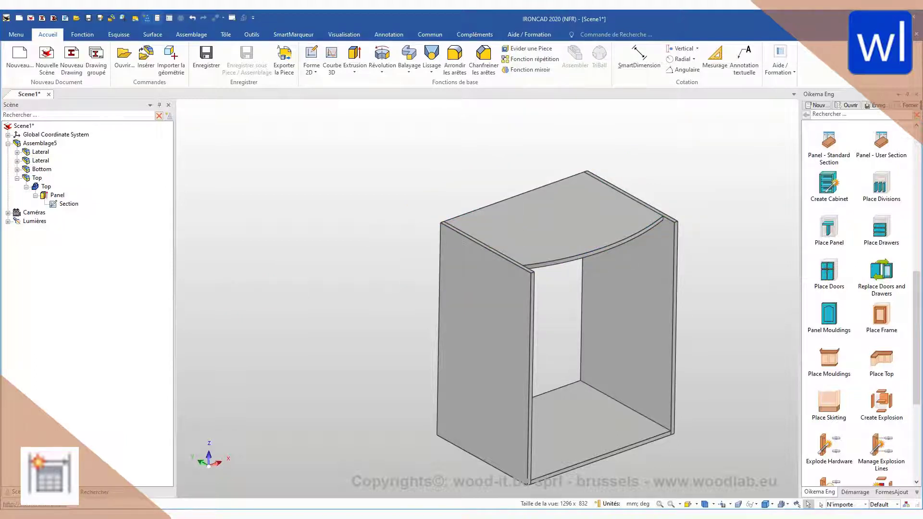
- Open the parameter table for Assemblage5
{"action": "left_click", "coordinate": [48, 143]}
{"action": "right_click", "coordinate": [46, 144]}
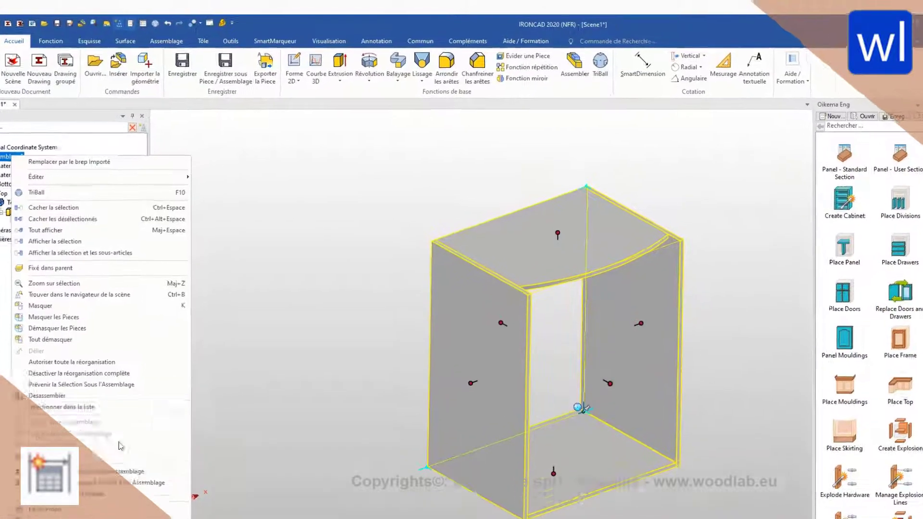
{"action": "left_click", "coordinate": [147, 418]}
{"action": "left_click", "coordinate": [33, 172]}
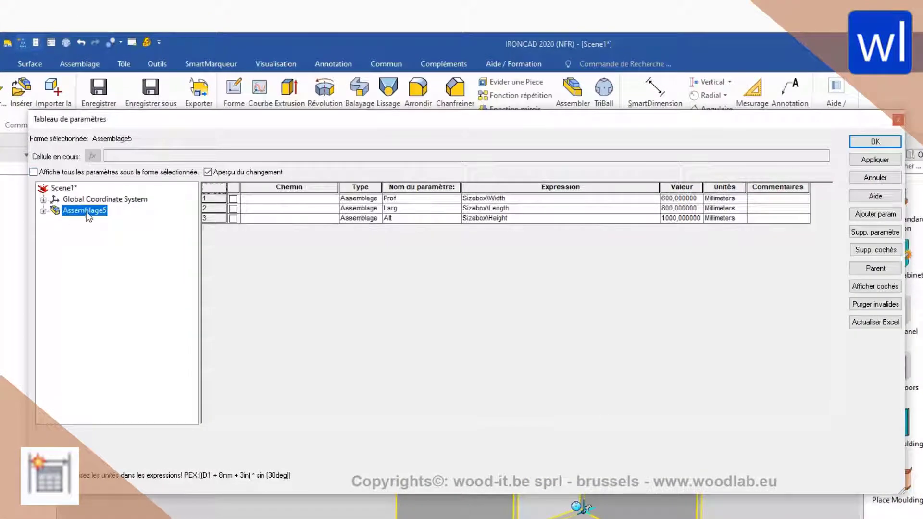
- Add a user-defined length parameter named Rayon with a value of 1000 to Assemblage5
{"action": "left_click", "coordinate": [887, 216]}
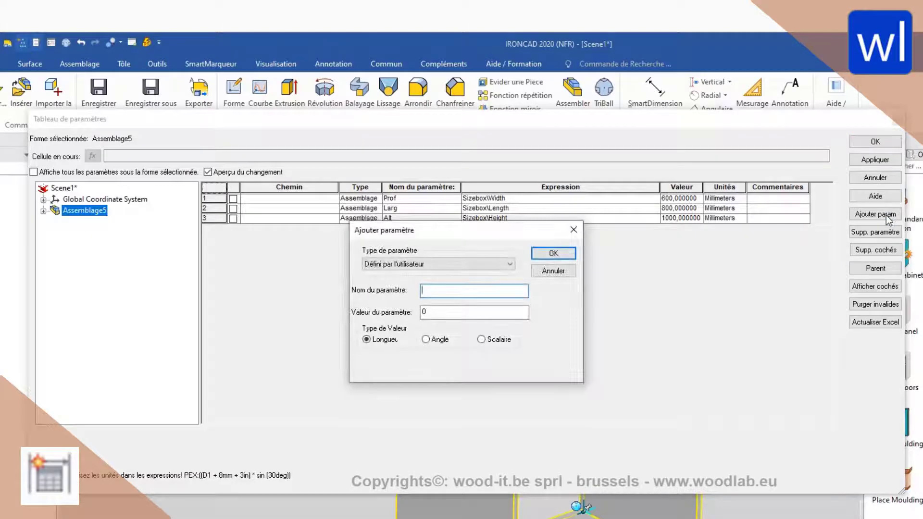
{"action": "type", "text": "Rayon"}
{"action": "key", "text": "Tab"}
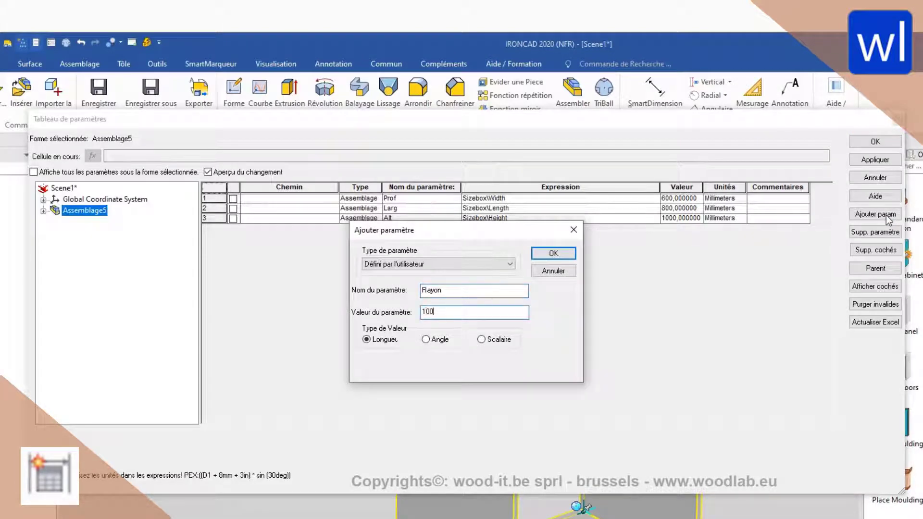
{"action": "type", "text": "1000"}
{"action": "left_click", "coordinate": [554, 254]}
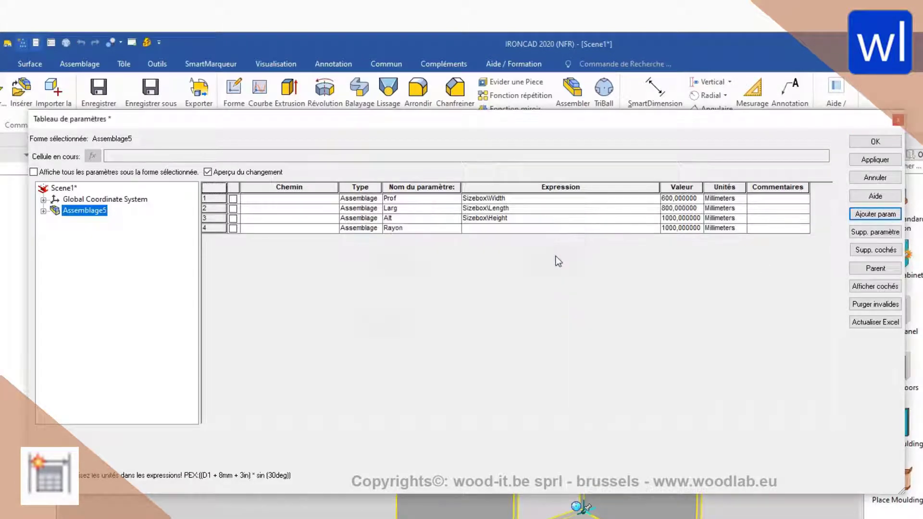
- Add a user-defined length parameter named LargeurMontant with a value of 0
{"action": "left_click", "coordinate": [867, 218]}
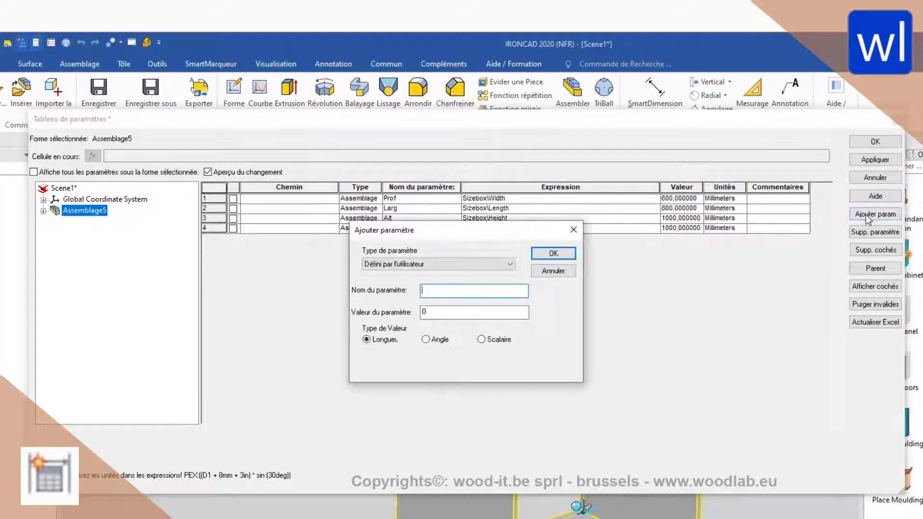
{"action": "type", "text": "LargeurMontant"}
{"action": "key", "text": "Tab"}
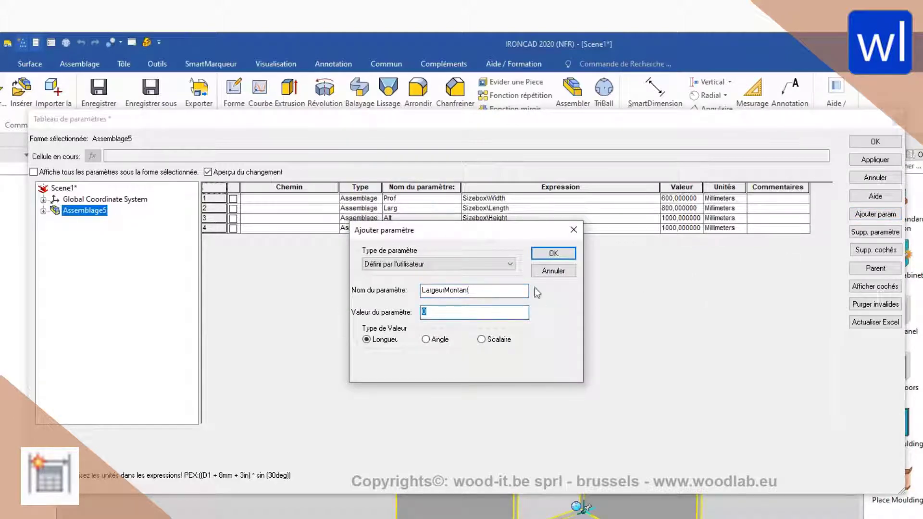
{"action": "left_click", "coordinate": [553, 254]}
- Add a user-defined angle parameter named Angle with a value of 0 and apply the table changes
{"action": "left_click", "coordinate": [875, 215]}
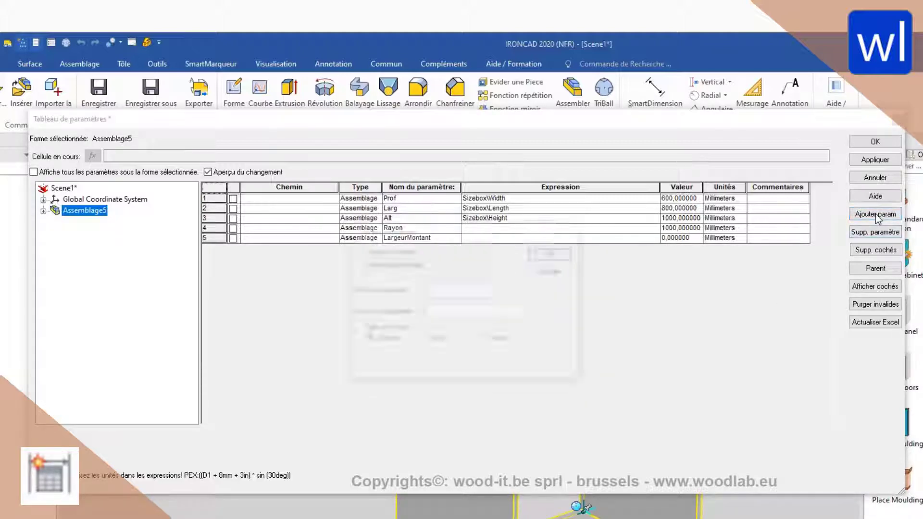
{"action": "type", "text": "Angle"}
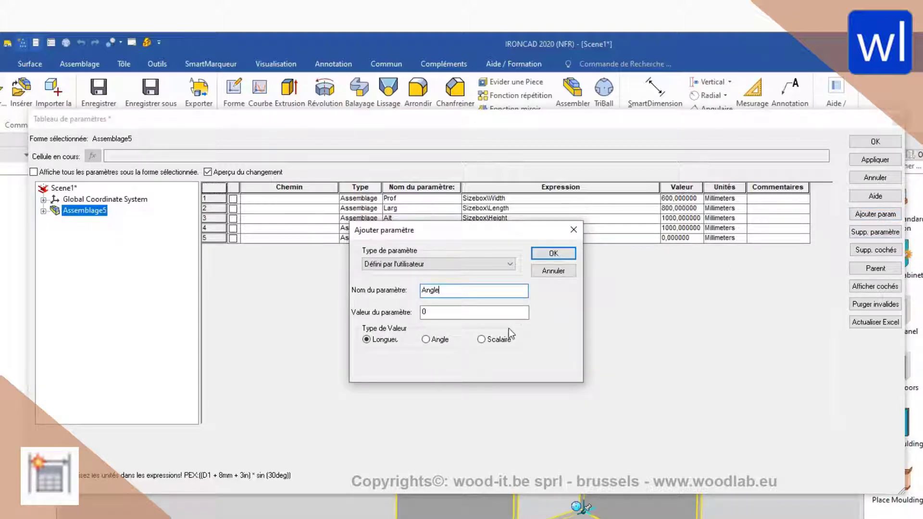
{"action": "left_click", "coordinate": [426, 340]}
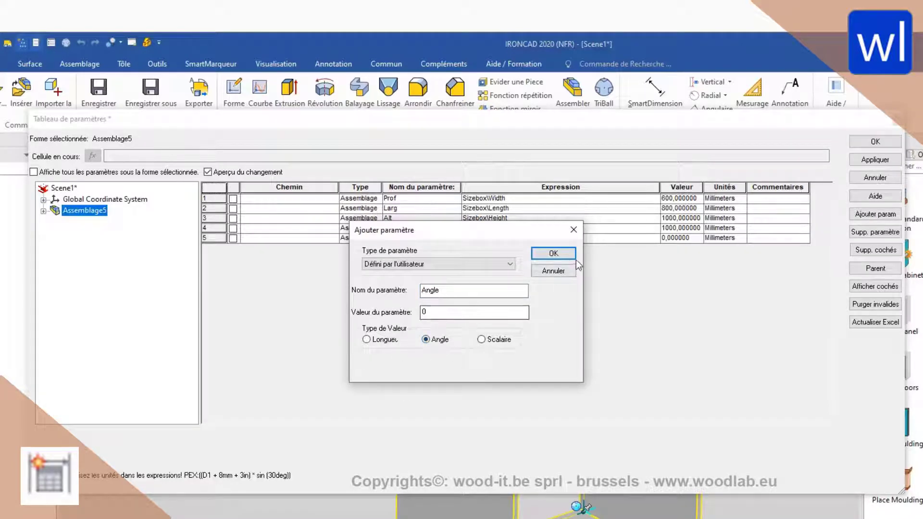
{"action": "left_click", "coordinate": [560, 255]}
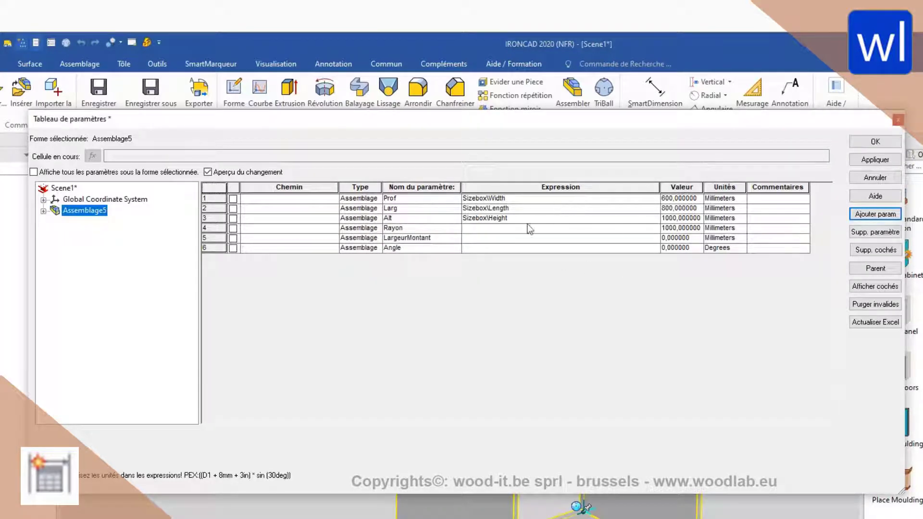
{"action": "left_click", "coordinate": [867, 163]}
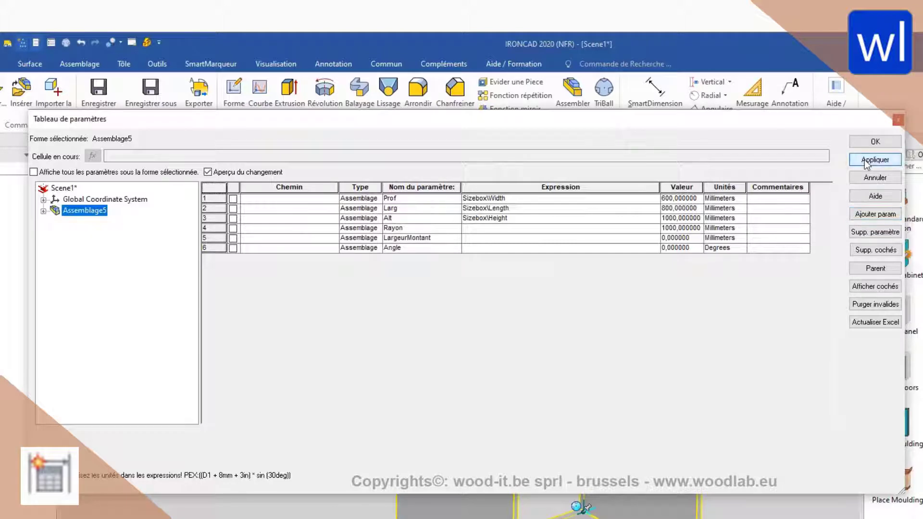
{"action": "left_click", "coordinate": [697, 239]}
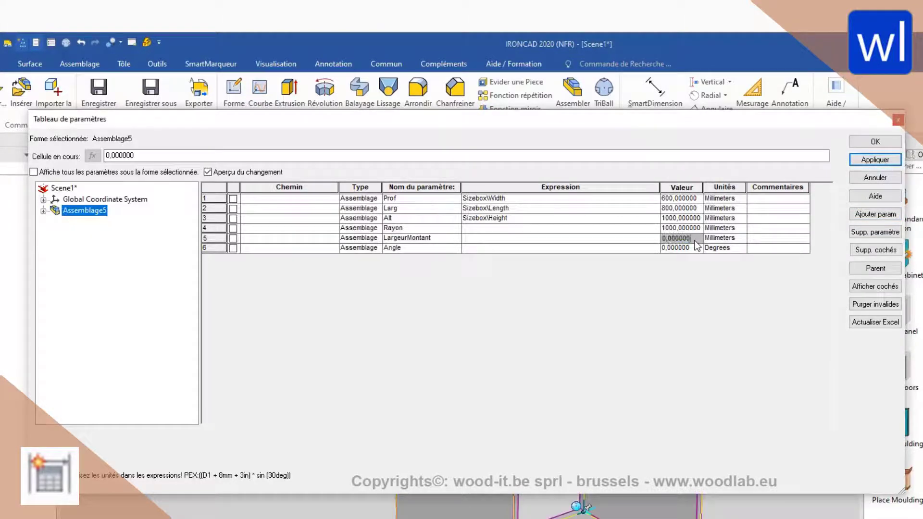
{"action": "left_click", "coordinate": [695, 247]}
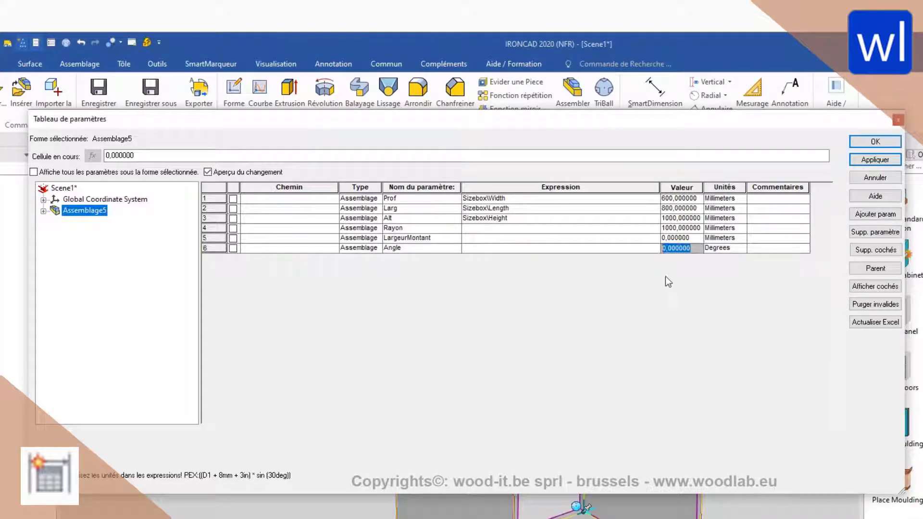
{"action": "left_click", "coordinate": [695, 240]}
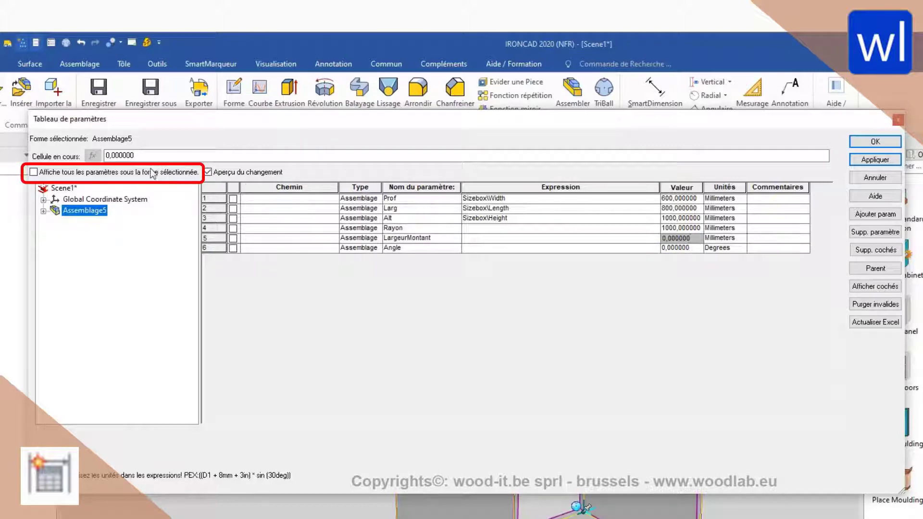
- Show all parameters beneath Assemblage5 in the table and select the name of the Rayon parameter
{"action": "left_click", "coordinate": [34, 172]}
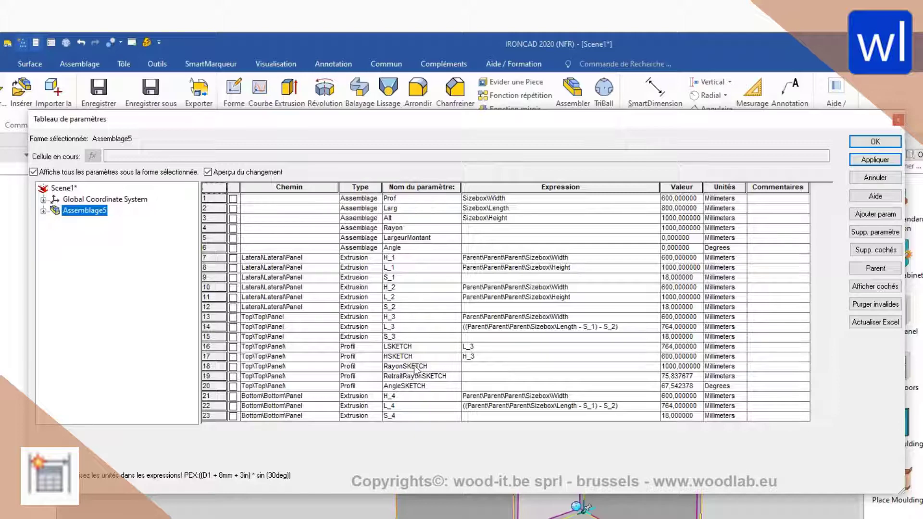
{"action": "left_click", "coordinate": [434, 228]}
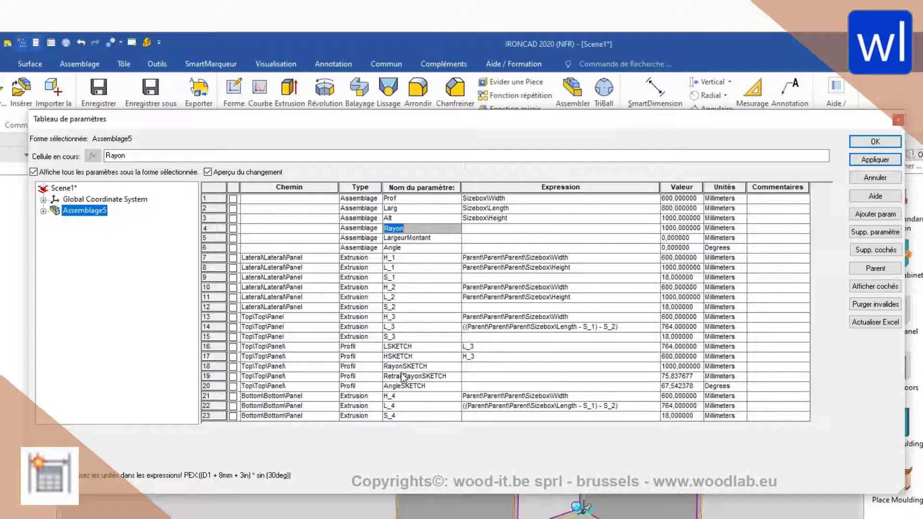
- Set the expression of the RayonSKETCH profile parameter to Rayon
{"action": "left_click", "coordinate": [479, 368]}
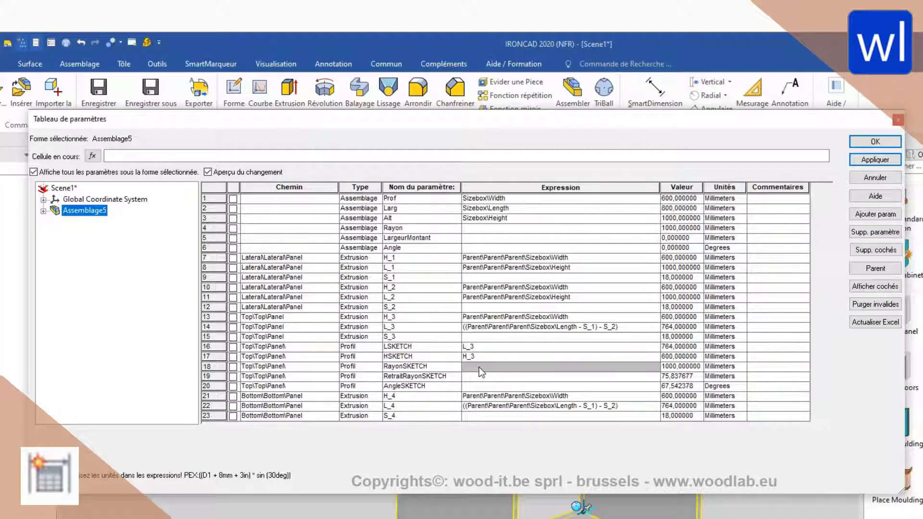
{"action": "type", "text": "Rayon"}
{"action": "left_click", "coordinate": [627, 376]}
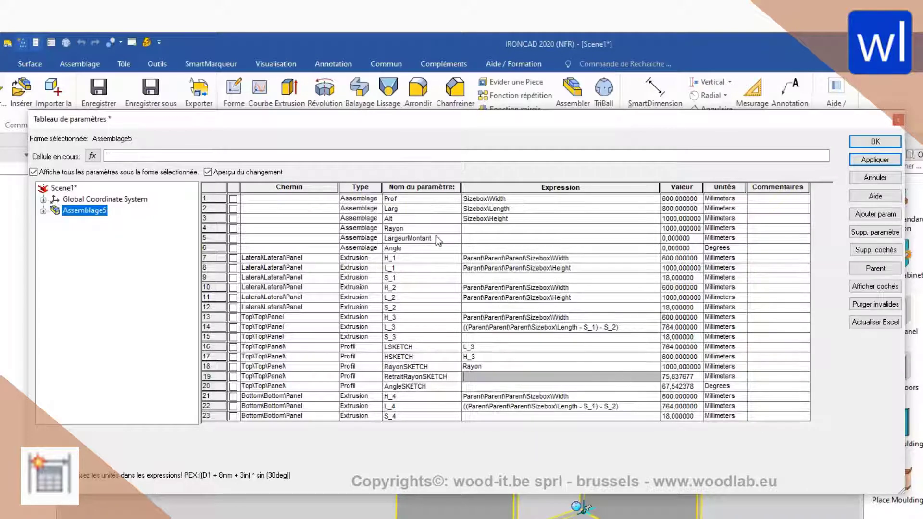
- Copy the AngleSKETCH parameter name into the expression of the assembly's Angle parameter
{"action": "left_click", "coordinate": [448, 387]}
{"action": "key", "text": "ctrl+c"}
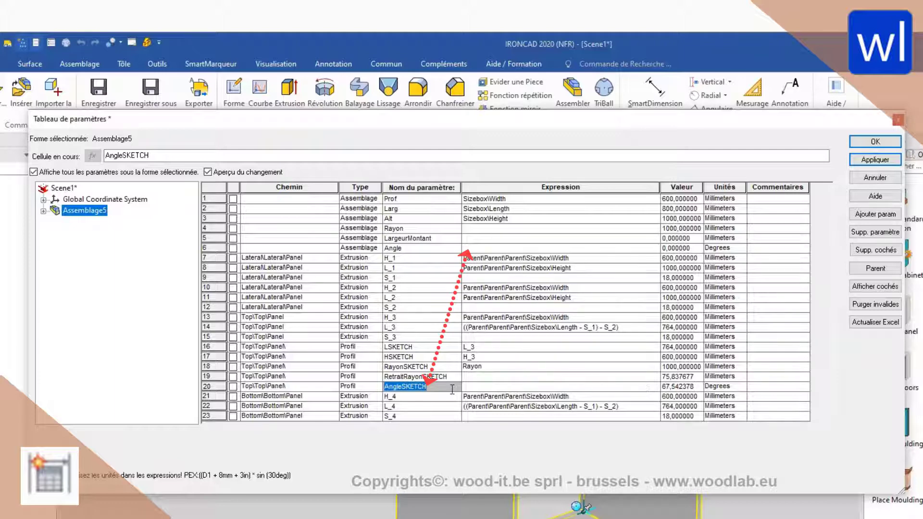
{"action": "left_click", "coordinate": [513, 248]}
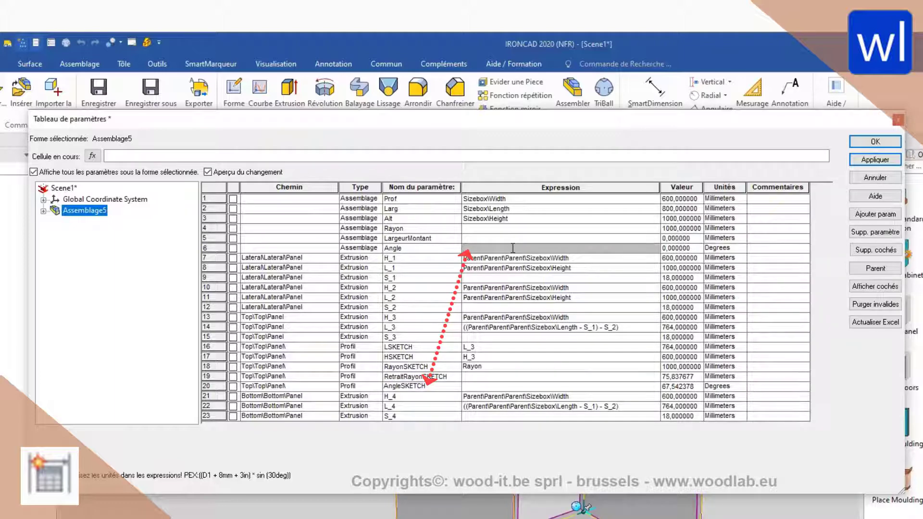
{"action": "key", "text": "ctrl+v"}
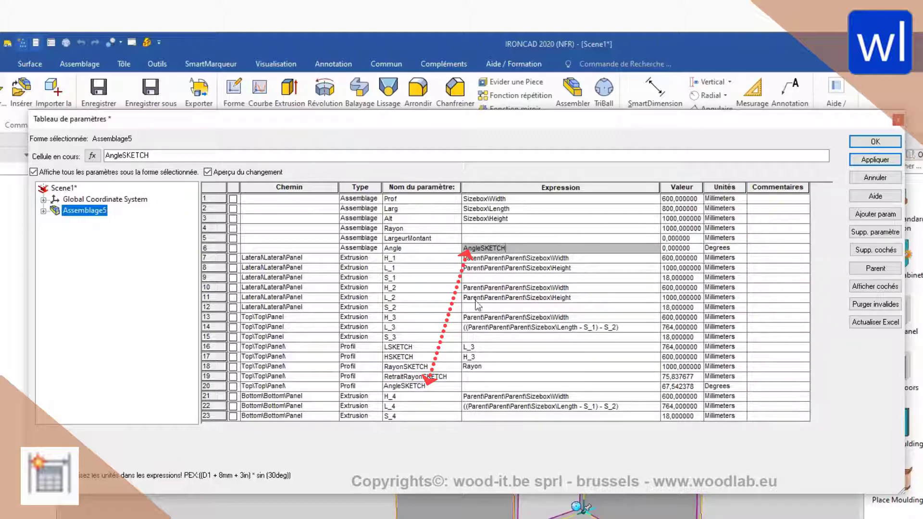
{"action": "left_click", "coordinate": [505, 376]}
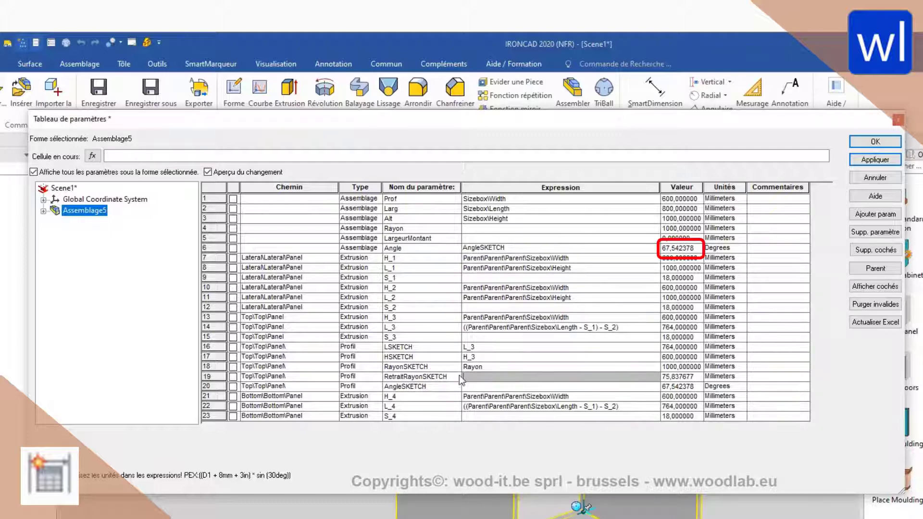
- Set the LargeurMontant expression to HSKETCH - RetraitRayonSKETCH, then apply the changes and close the parameter table
{"action": "left_click", "coordinate": [462, 239]}
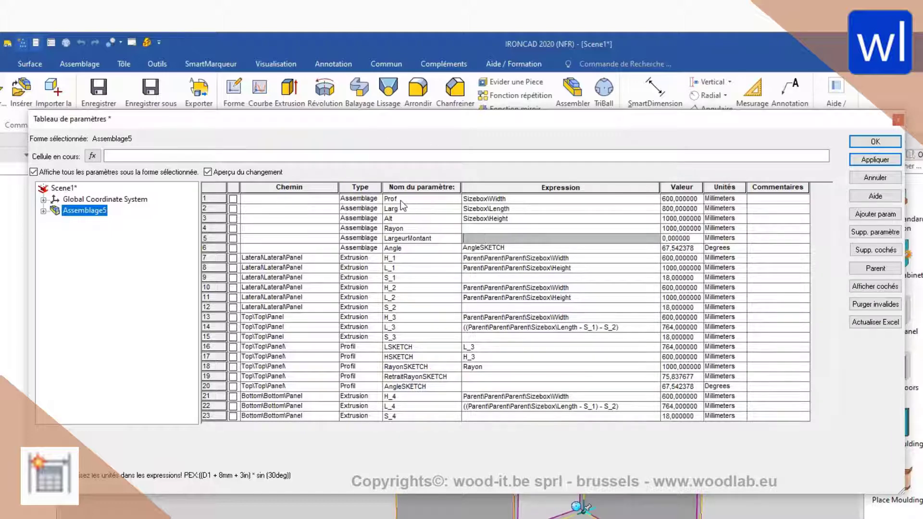
{"action": "left_click", "coordinate": [416, 356]}
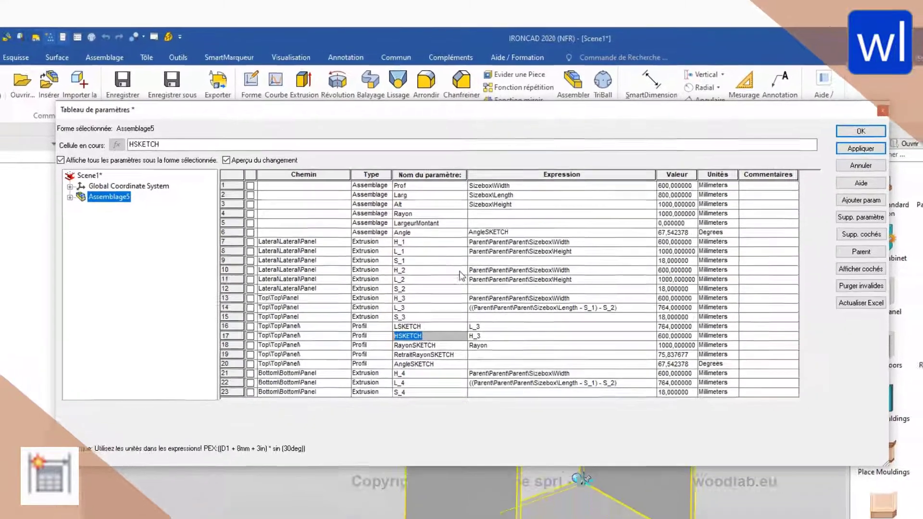
{"action": "left_click", "coordinate": [485, 238]}
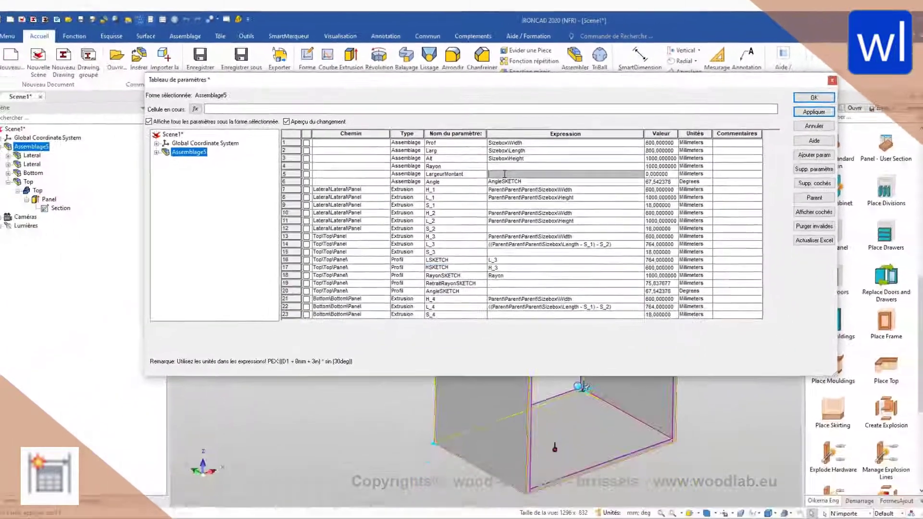
{"action": "type", "text": "HSKETCH - RetraitRayonSKETCH"}
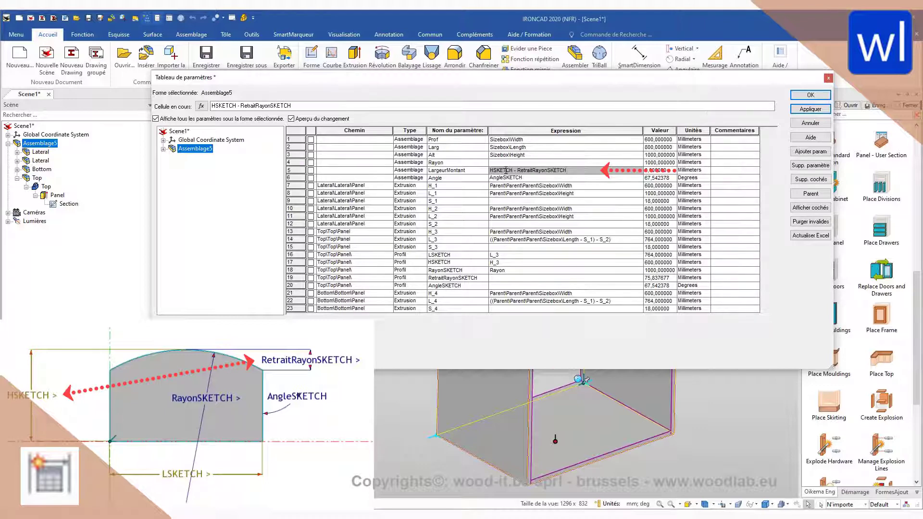
{"action": "key", "text": "shift+Left"}
{"action": "key", "text": "shift+Left"}
{"action": "key", "text": "shift+Left"}
{"action": "key", "text": "shift+Left"}
{"action": "key", "text": "shift+Left"}
{"action": "key", "text": "shift+Left"}
{"action": "key", "text": "shift+Left"}
{"action": "key", "text": "shift+Left"}
{"action": "key", "text": "shift+Left"}
{"action": "key", "text": "shift+Left"}
{"action": "key", "text": "shift+Left"}
{"action": "key", "text": "shift+Left"}
{"action": "key", "text": "shift+Left"}
{"action": "key", "text": "shift+Left"}
{"action": "key", "text": "shift+Left"}
{"action": "key", "text": "shift+Left"}
{"action": "key", "text": "shift+Left"}
{"action": "key", "text": "shift+Left"}
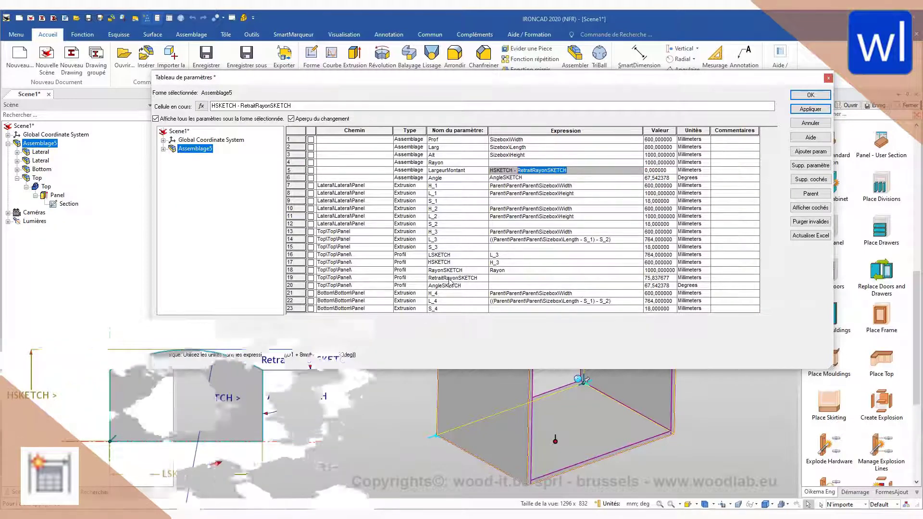
{"action": "key", "text": "Return"}
{"action": "left_click", "coordinate": [811, 109]}
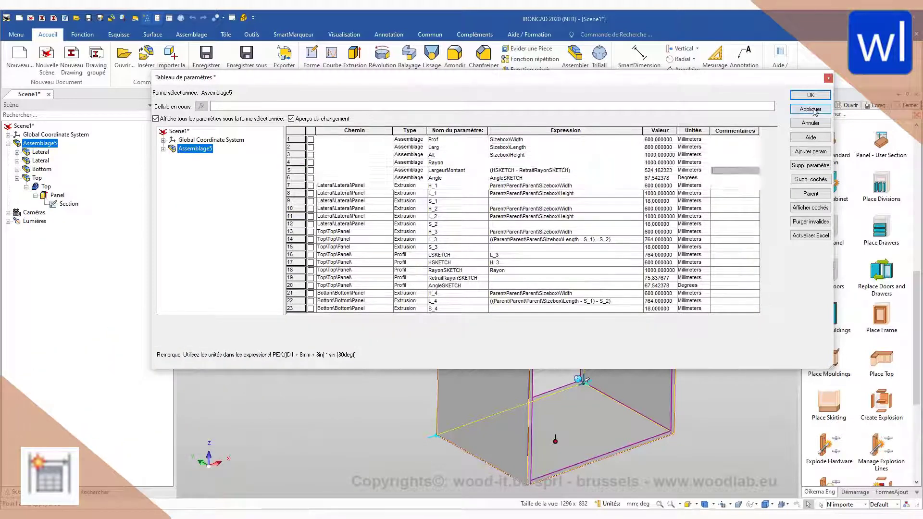
{"action": "left_click", "coordinate": [810, 94]}
{"action": "left_click", "coordinate": [722, 221]}
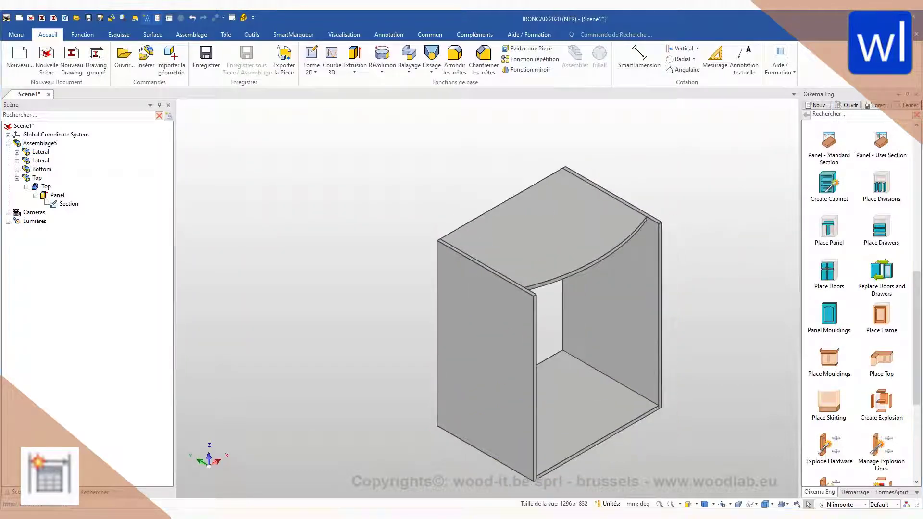
- Open the Cabinet Manager for Assemblage5 and show its cabinet parameters
{"action": "right_click", "coordinate": [599, 337]}
{"action": "left_click", "coordinate": [764, 399]}
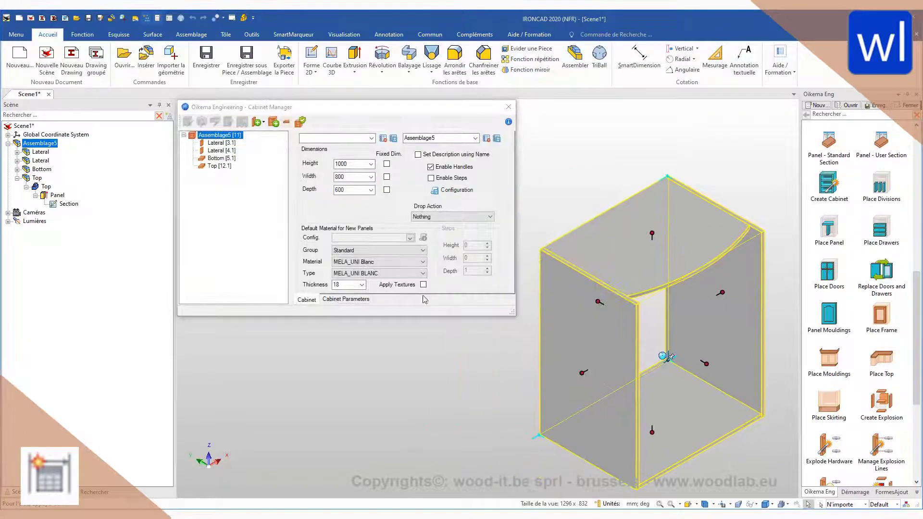
{"action": "left_click", "coordinate": [346, 299]}
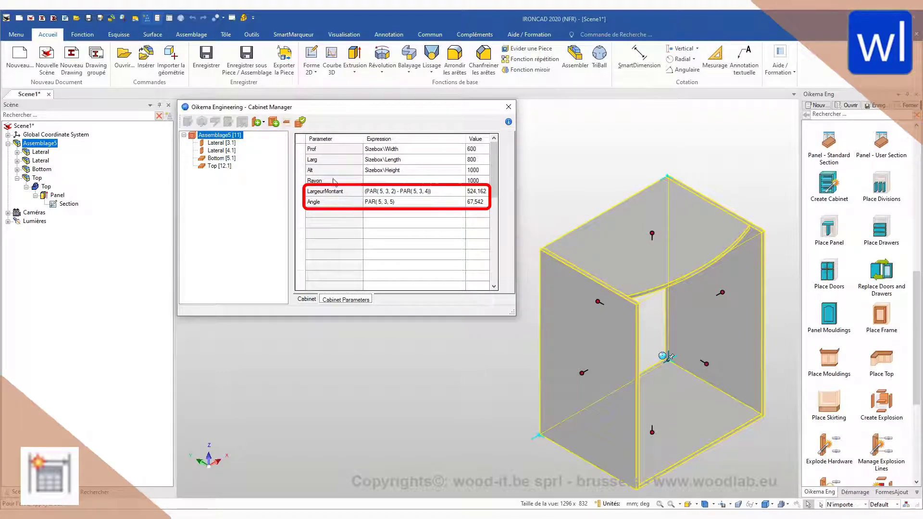
- Replace the H dimension expression of the Lateral [3.1] panel with the LargeurMontant cabinet parameter
{"action": "left_click", "coordinate": [232, 144]}
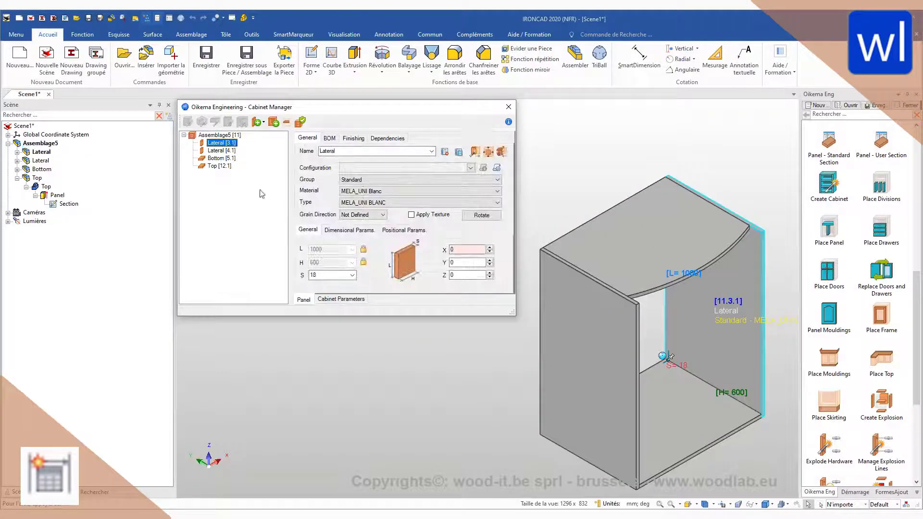
{"action": "left_click", "coordinate": [348, 230]}
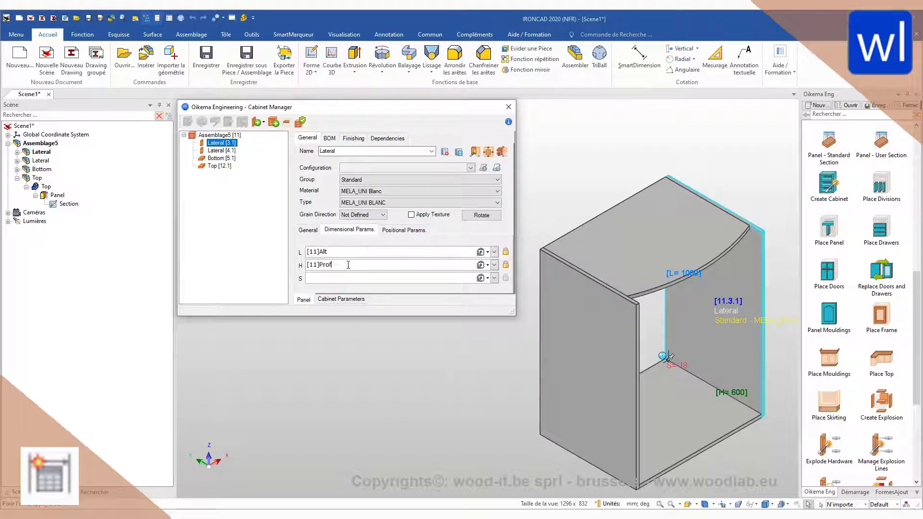
{"action": "left_click_drag", "start_coordinate": [330, 265], "coordinate": [306, 264]}
{"action": "key", "text": "Delete"}
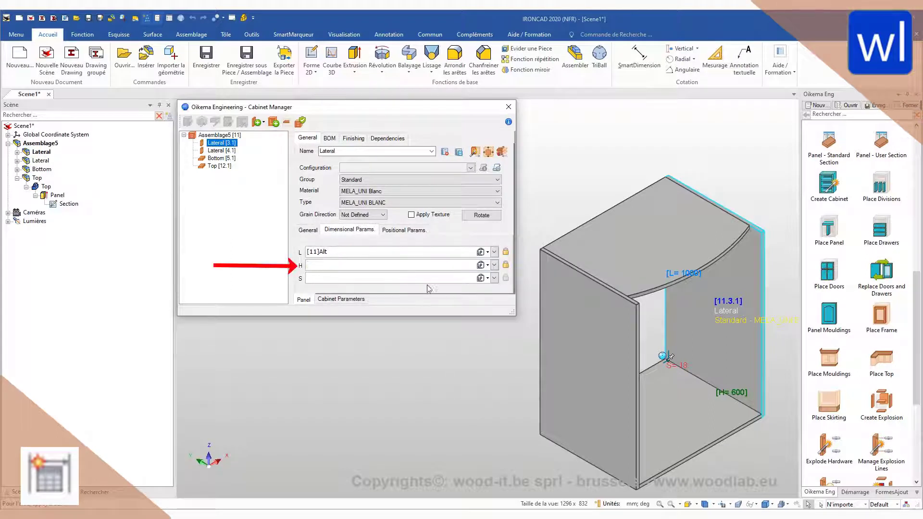
{"action": "left_click", "coordinate": [487, 265]}
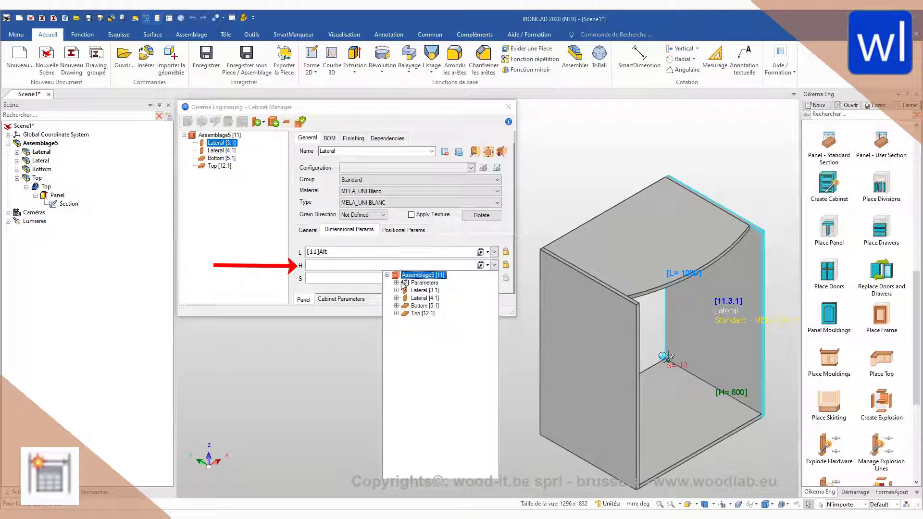
{"action": "left_click", "coordinate": [397, 283]}
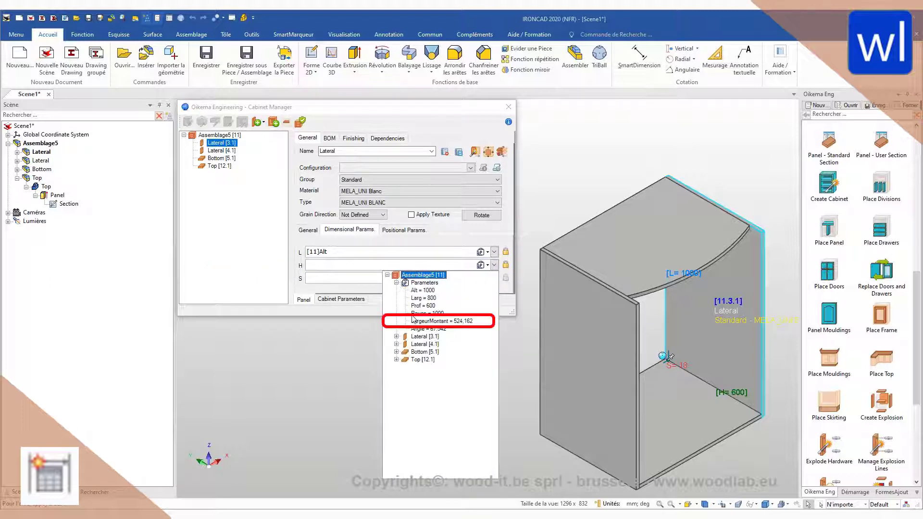
{"action": "left_click", "coordinate": [430, 324]}
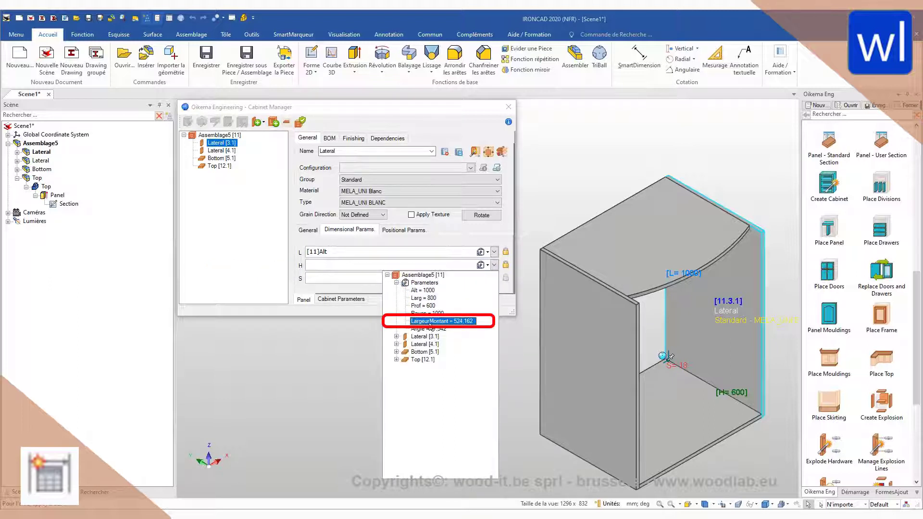
{"action": "double_click", "coordinate": [464, 321]}
{"action": "left_click", "coordinate": [392, 279]}
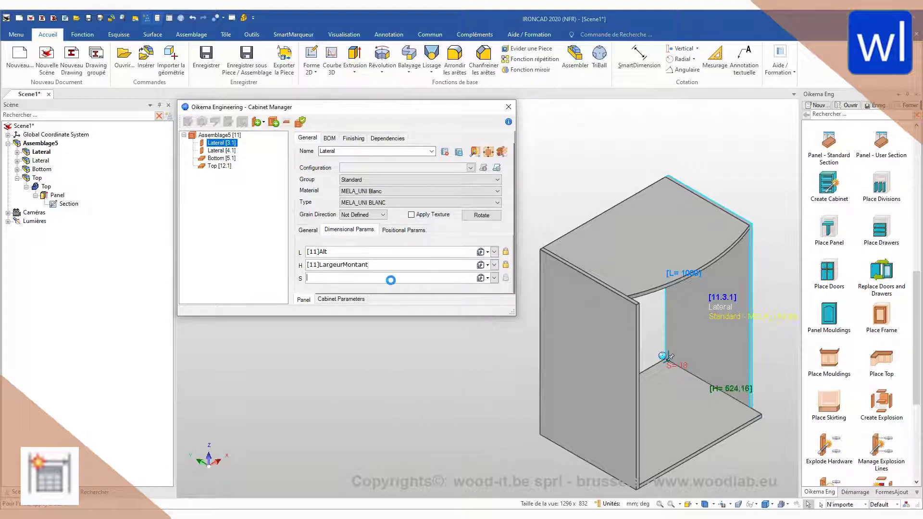
- Set the H expression of the Lateral [4.1] and Bottom [5.1] panels to [11]LargeurMontant and close the Cabinet Manager
{"action": "left_click_drag", "start_coordinate": [384, 265], "coordinate": [308, 266]}
{"action": "left_click", "coordinate": [219, 152]}
{"action": "type", "text": "[11]LargeurMontant"}
{"action": "left_click", "coordinate": [220, 160]}
{"action": "type", "text": "[11]LargeurMontant"}
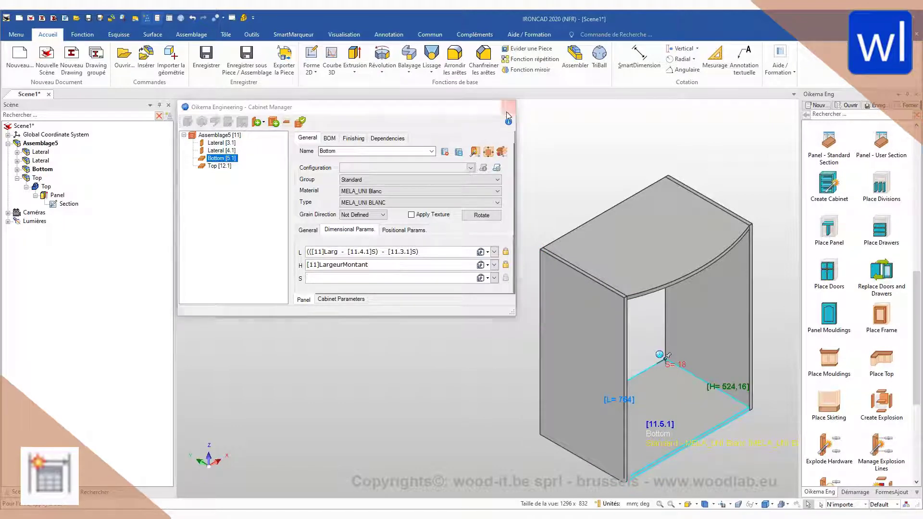
{"action": "left_click", "coordinate": [507, 111]}
- Widen the cabinet to about 1217 mm by its side sizing handle to test the rounded top, then deselect it
{"action": "middle_click_drag", "start_coordinate": [704, 362], "coordinate": [571, 436]}
{"action": "scroll", "coordinate": [571, 436], "scroll_direction": "up", "scroll_amount": 5}
{"action": "middle_click_drag", "start_coordinate": [547, 313], "coordinate": [529, 276]}
{"action": "key", "text": "F8"}
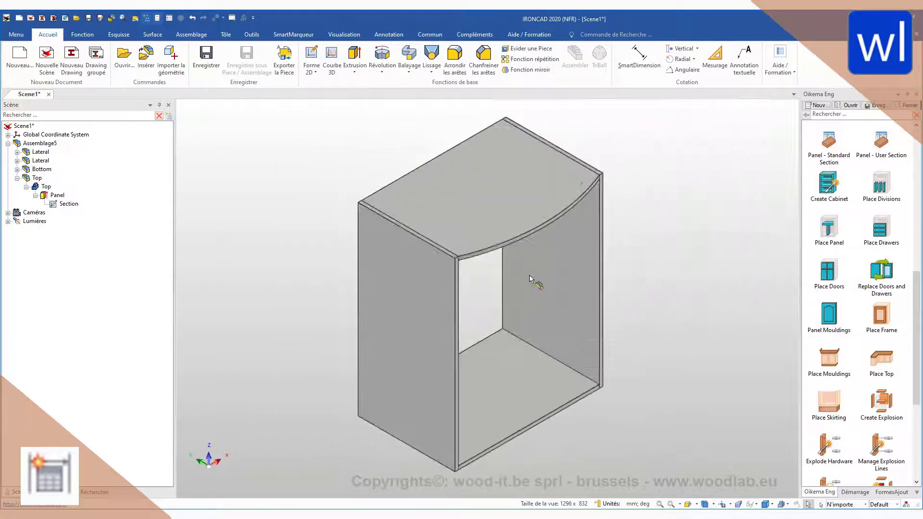
{"action": "left_click", "coordinate": [530, 279]}
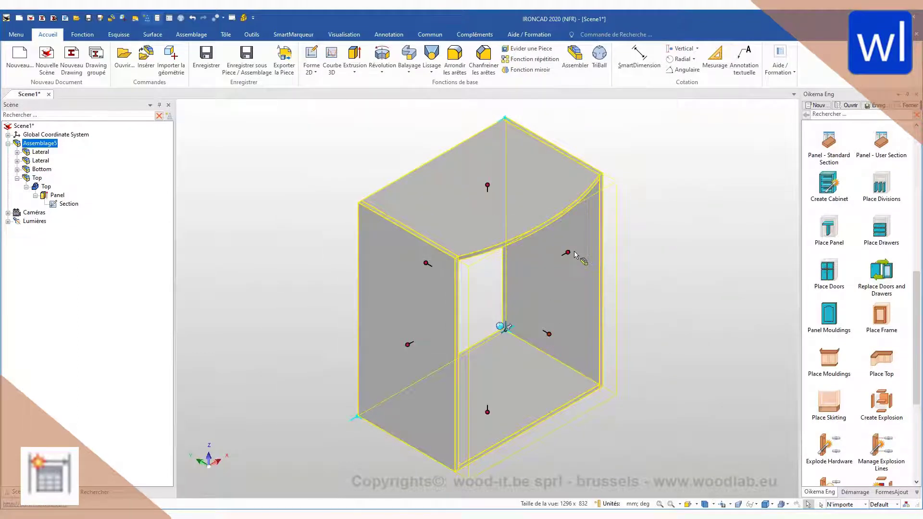
{"action": "left_click_drag", "start_coordinate": [570, 249], "coordinate": [676, 218]}
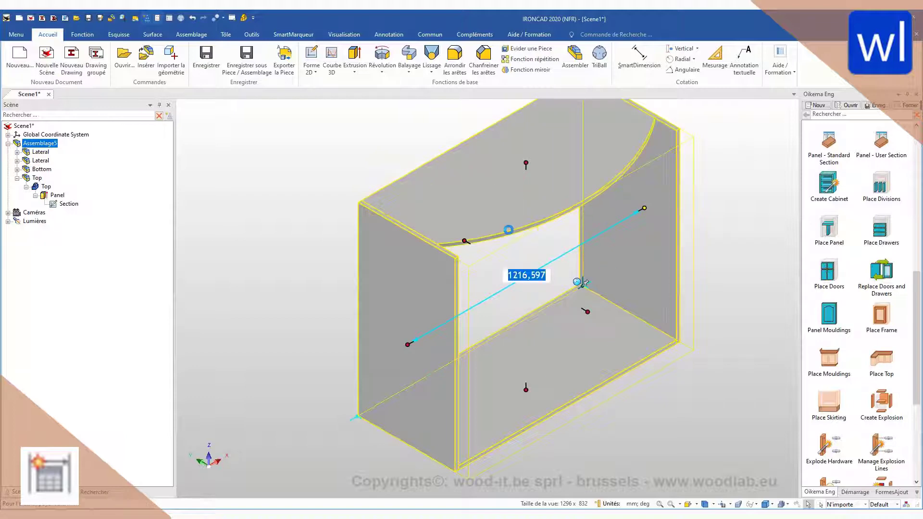
{"action": "scroll", "coordinate": [637, 246], "scroll_direction": "down", "scroll_amount": 4}
{"action": "scroll", "coordinate": [639, 245], "scroll_direction": "up", "scroll_amount": 4}
{"action": "scroll", "coordinate": [636, 240], "scroll_direction": "down", "scroll_amount": 1}
{"action": "left_click", "coordinate": [634, 238]}
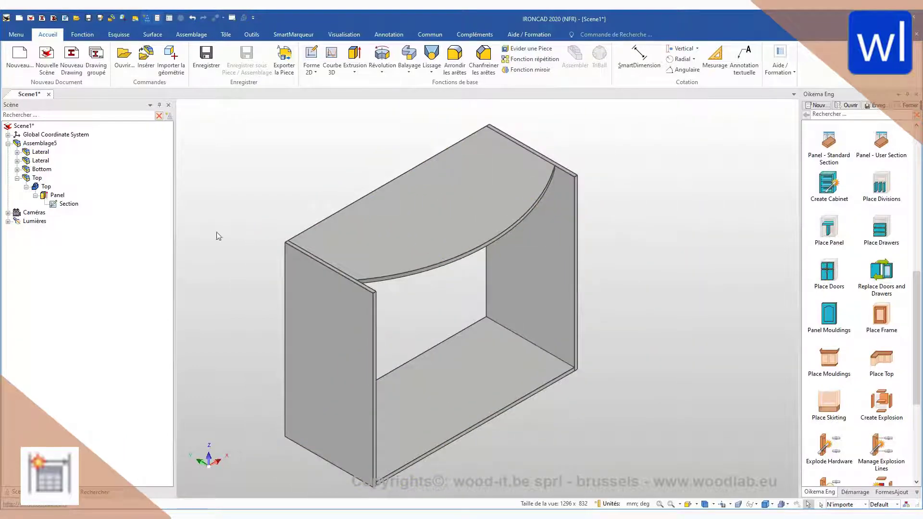
- Display the sketch dimensions of the Top panel's Section and examine them
{"action": "double_click", "coordinate": [69, 204]}
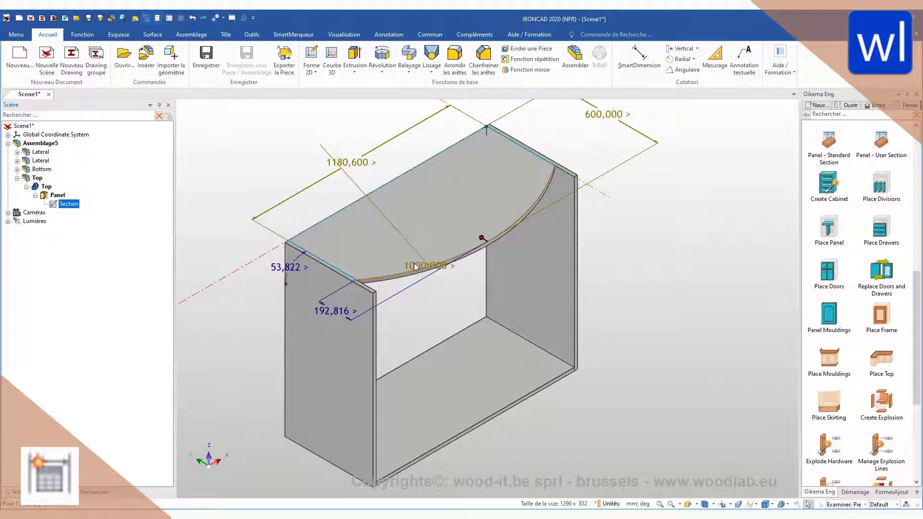
{"action": "left_click", "coordinate": [648, 400]}
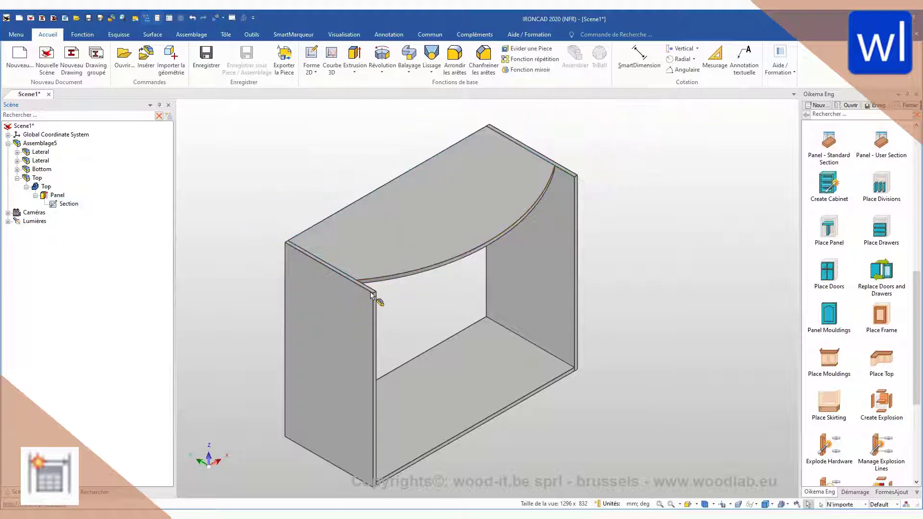
- Reduce the width of the cabinet assembly by its sizing handle and deselect it
{"action": "left_click", "coordinate": [512, 369]}
{"action": "mouse_move", "coordinate": [492, 338]}
{"action": "left_mouse_down"}
{"action": "mouse_move", "coordinate": [538, 364]}
{"action": "mouse_move", "coordinate": [484, 322]}
{"action": "left_mouse_up"}
{"action": "scroll", "coordinate": [593, 391], "scroll_direction": "down", "scroll_amount": 3}
{"action": "left_click", "coordinate": [593, 391]}
{"action": "left_click", "coordinate": [471, 305]}
{"action": "left_click", "coordinate": [461, 282]}
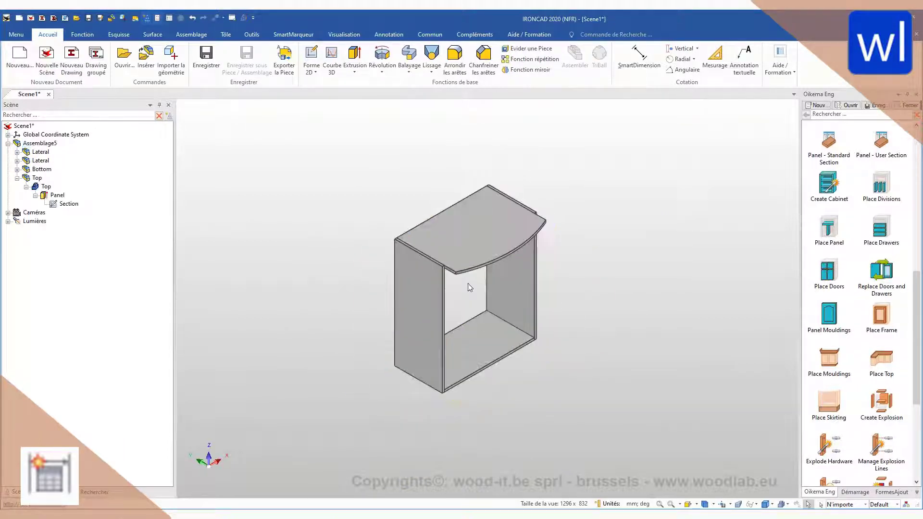
- Regenerate the Assemblage5 cabinet to update its panels to the current dimensions, then deselect it
{"action": "left_click", "coordinate": [252, 35]}
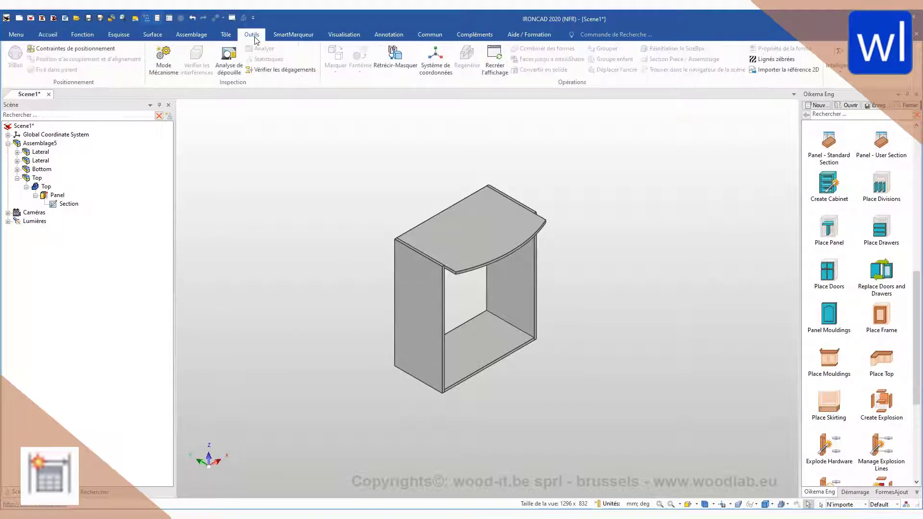
{"action": "left_click", "coordinate": [484, 234]}
{"action": "left_click", "coordinate": [467, 58]}
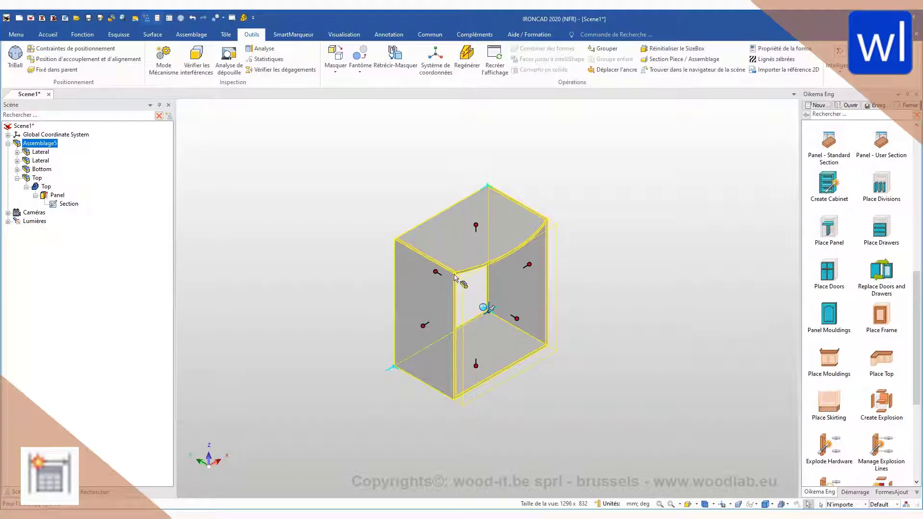
{"action": "scroll", "coordinate": [454, 277], "scroll_direction": "up", "scroll_amount": 3}
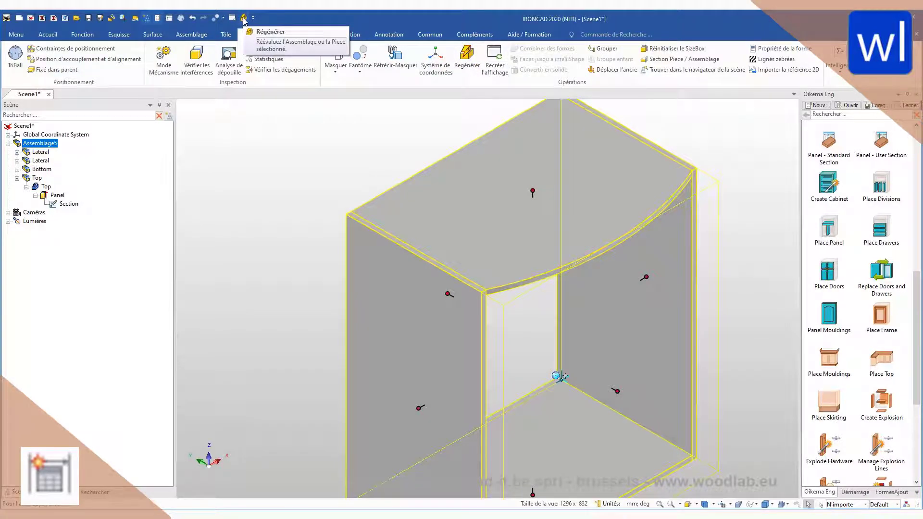
{"action": "scroll", "coordinate": [538, 321], "scroll_direction": "down", "scroll_amount": 5}
{"action": "left_click", "coordinate": [656, 418]}
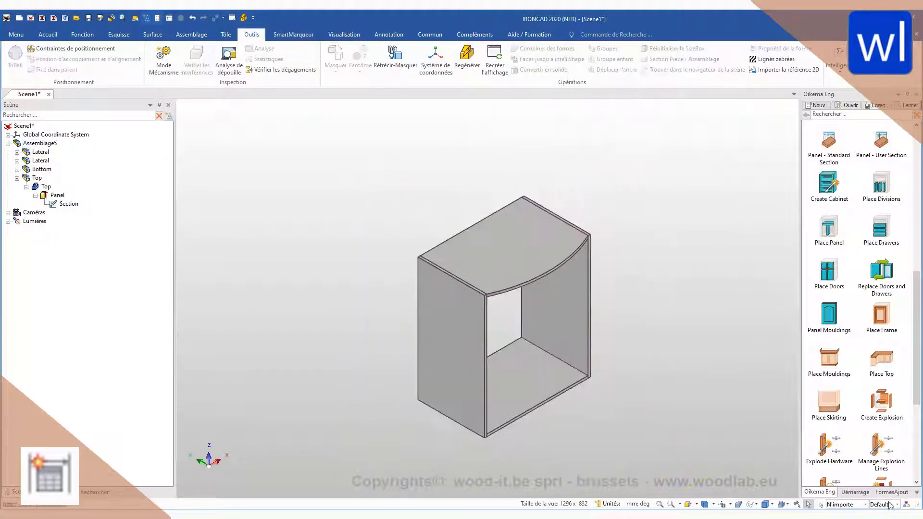
{"action": "scroll", "coordinate": [631, 381], "scroll_direction": "up", "scroll_amount": 2}
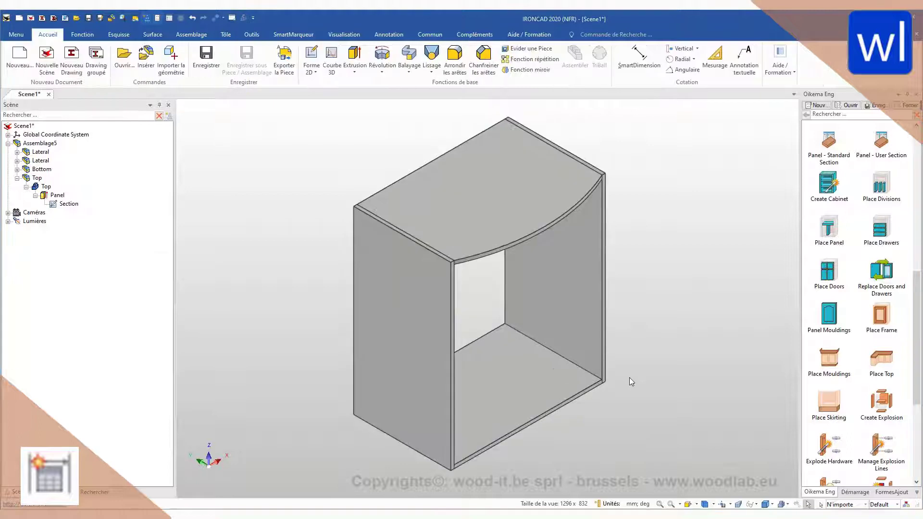
- Display the sketch dimensions of the Top panel's Section and examine the corner angle and setback from above
{"action": "left_click", "coordinate": [59, 205]}
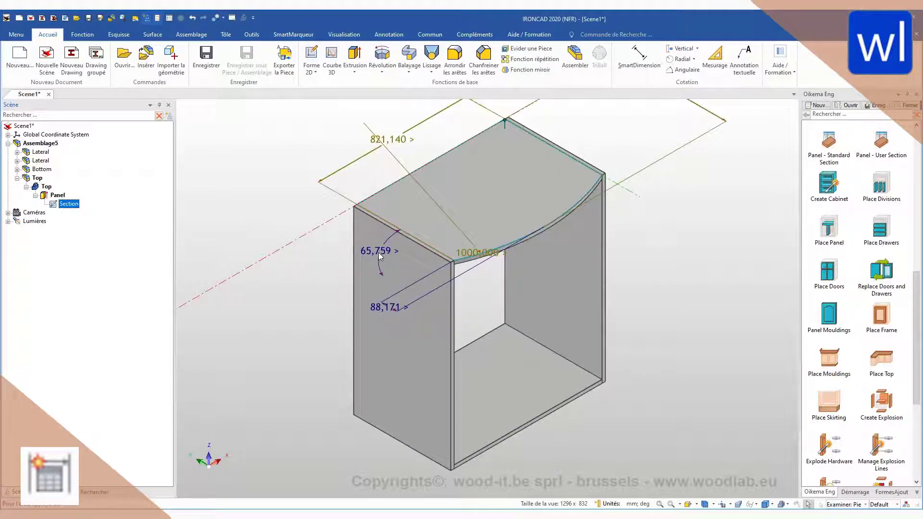
{"action": "left_click", "coordinate": [695, 505]}
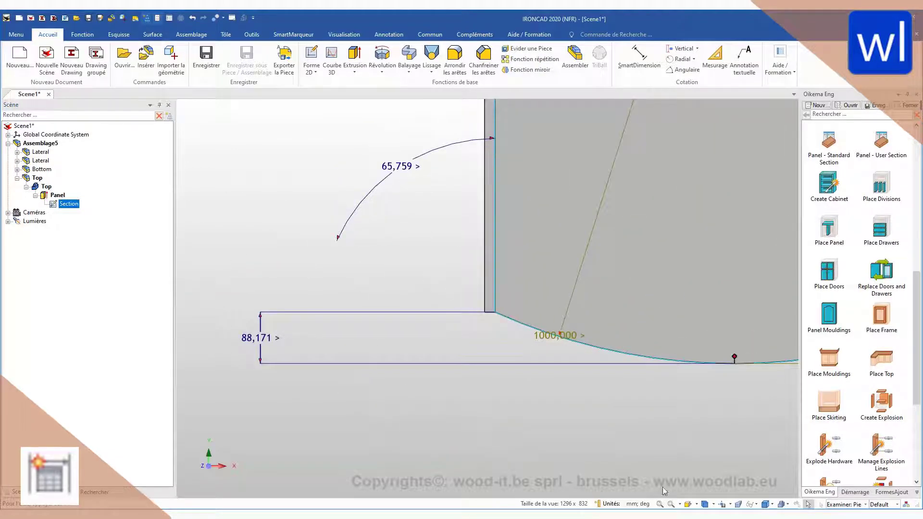
{"action": "left_click", "coordinate": [797, 505]}
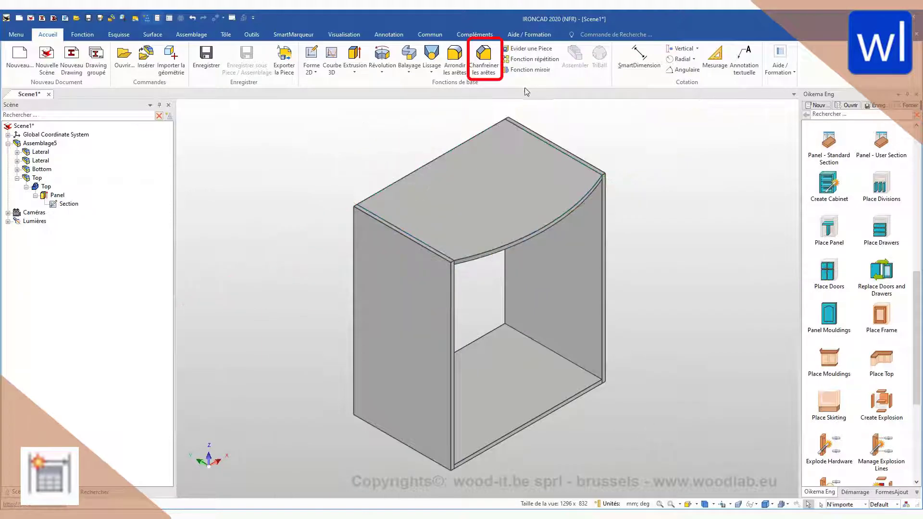
- Start a Distance-Angle edge chamfer and define its distance as the named parameter DistanceCHANFREIN=18 mm
{"action": "left_click", "coordinate": [492, 66]}
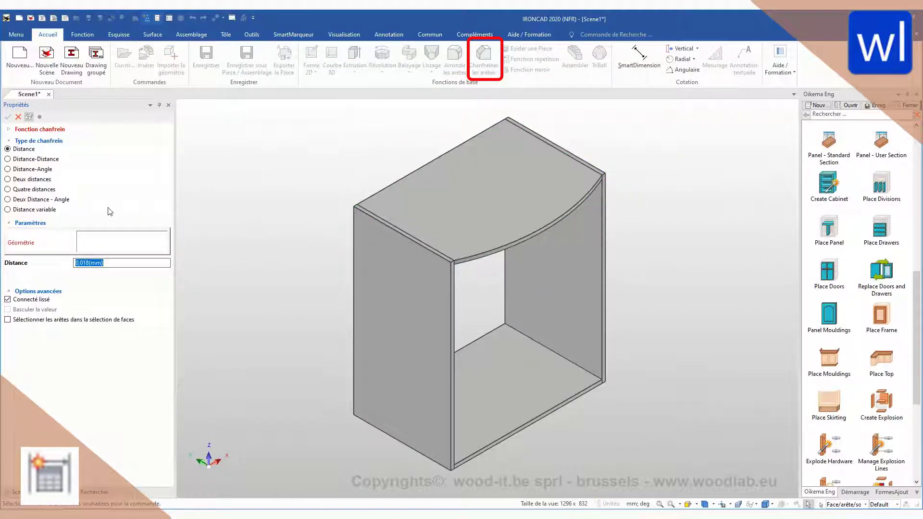
{"action": "left_click", "coordinate": [13, 171]}
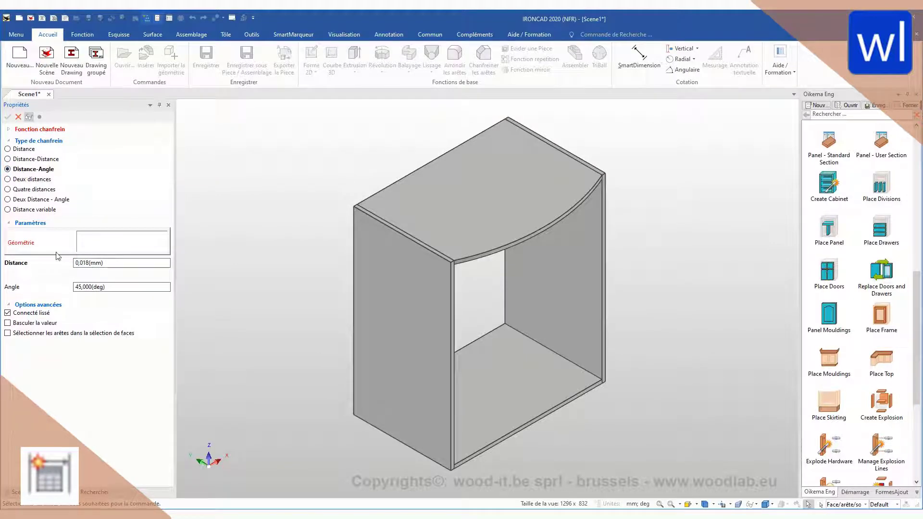
{"action": "left_click_drag", "start_coordinate": [82, 263], "coordinate": [75, 263]}
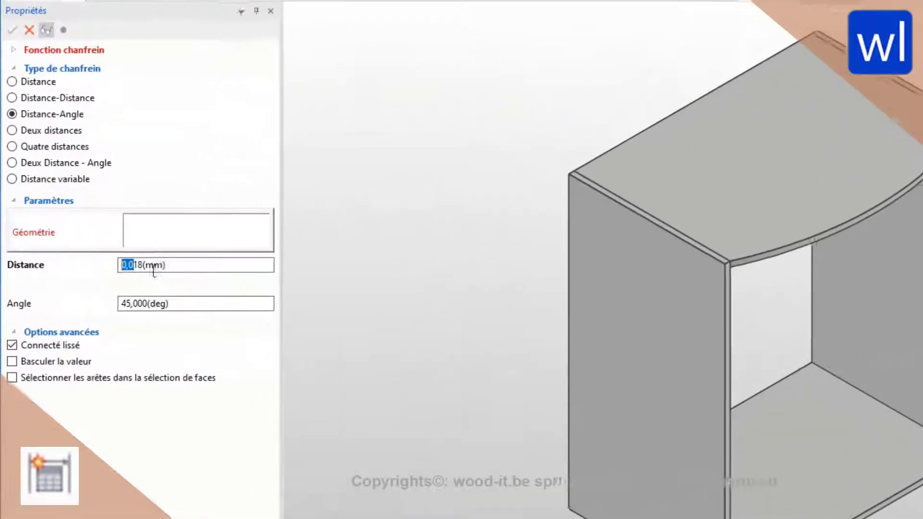
{"action": "type", "text": "Dis"}
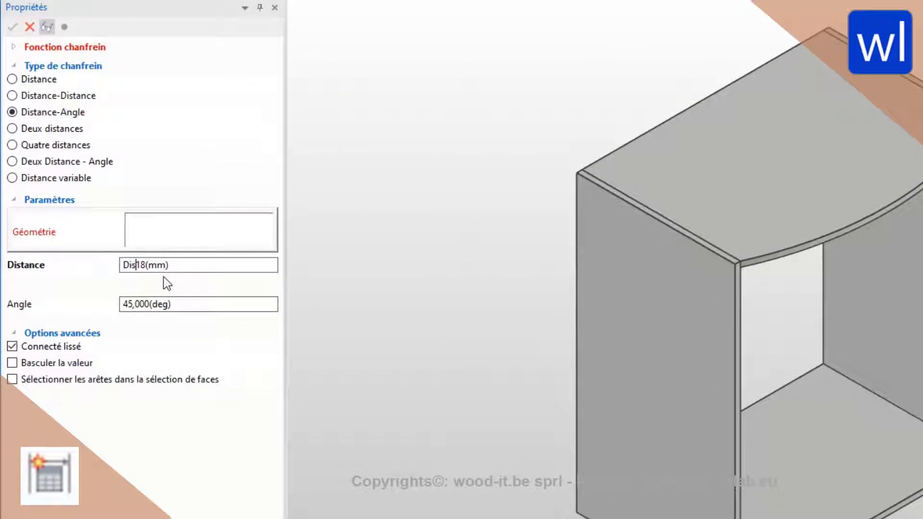
{"action": "type", "text": "tanceCHANFREIN="}
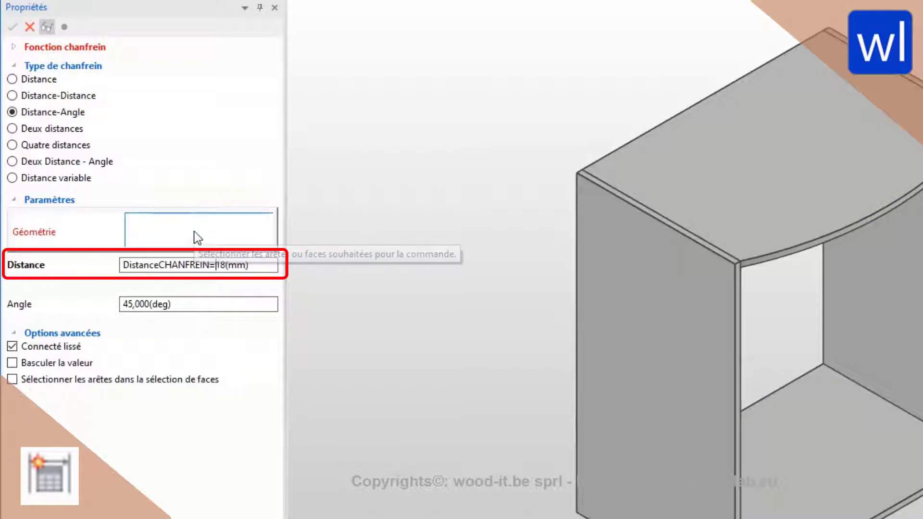
- Define the chamfer angle as AngleCHANFREIN=45 deg and apply the chamfer to the outer front vertical edge of the left Lateral panel
{"action": "type", "text": "A"}
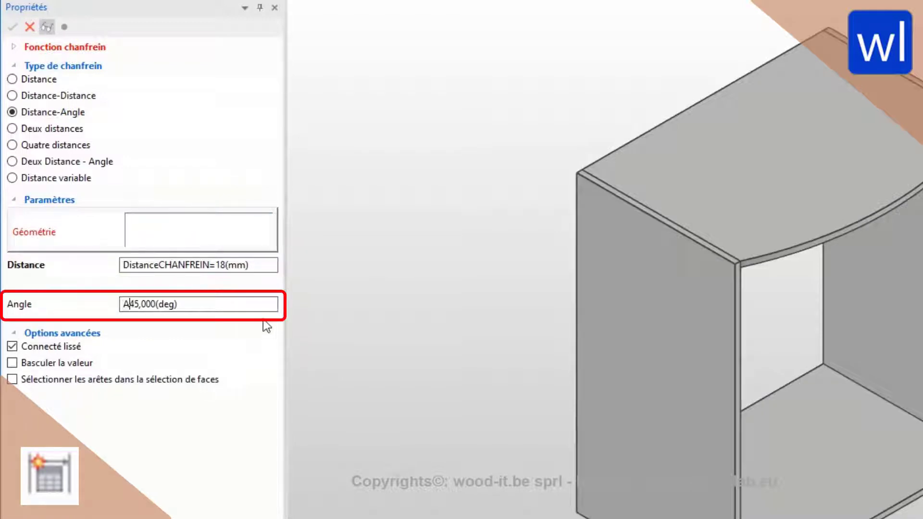
{"action": "type", "text": "ngleCHANG"}
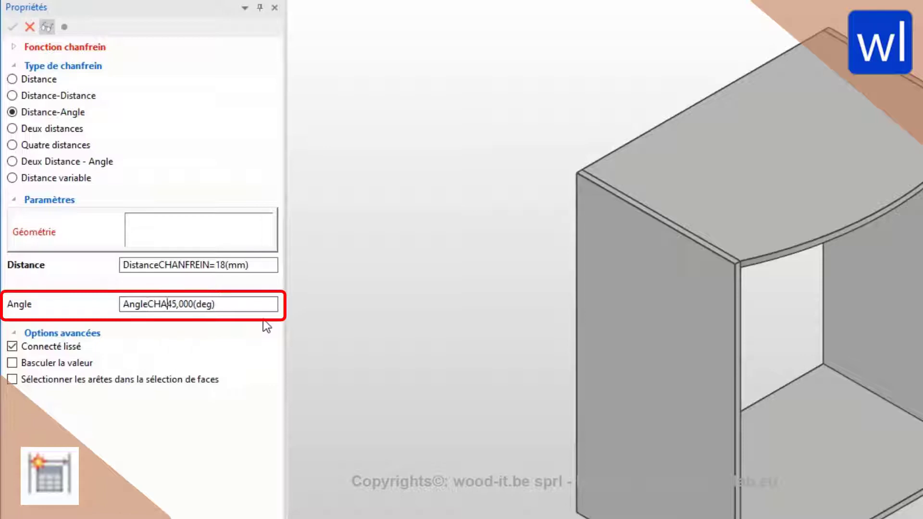
{"action": "key", "text": "BackSpace"}
{"action": "type", "text": "FREIN"}
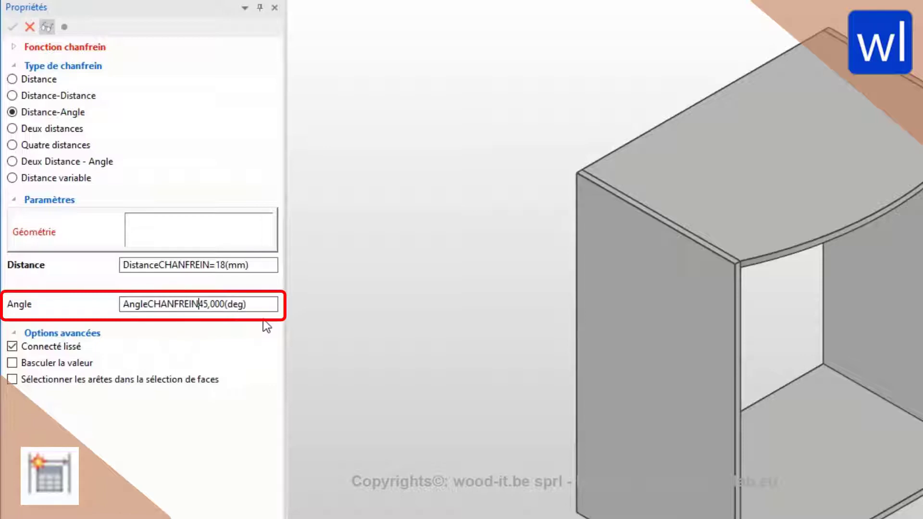
{"action": "type", "text": "="}
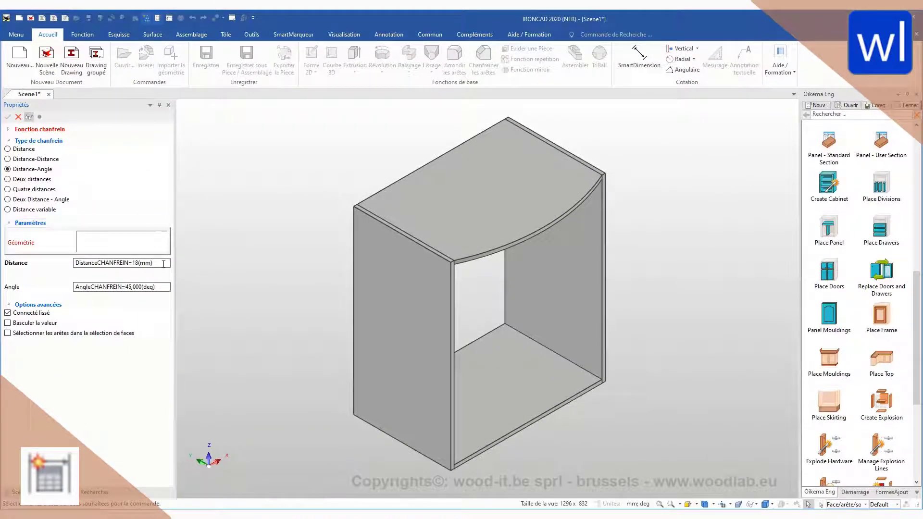
{"action": "left_click", "coordinate": [454, 303]}
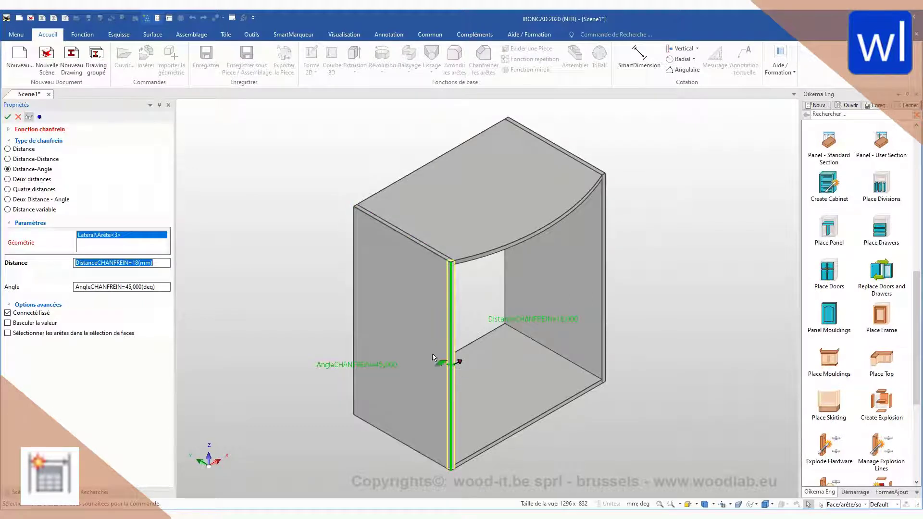
{"action": "left_click", "coordinate": [8, 117]}
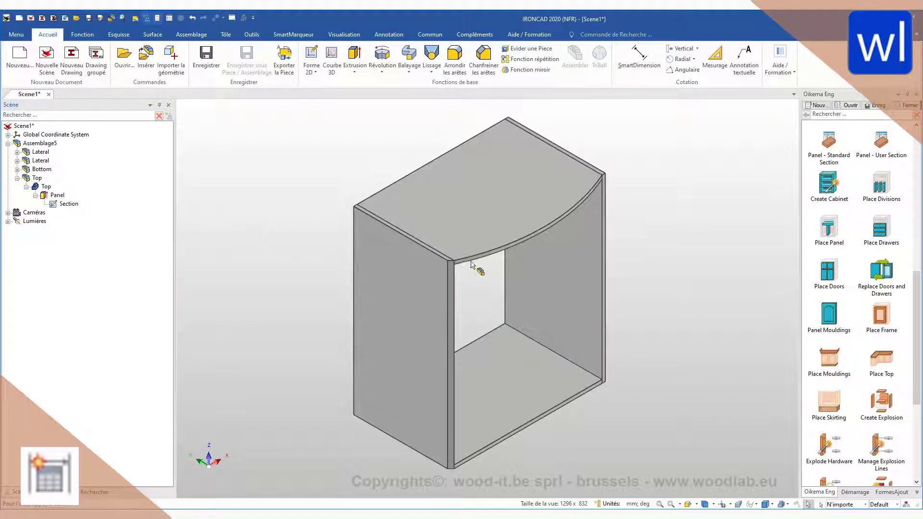
- In the scene's parameter table, set the expression of DistanceCHANFREIN to the panel thickness parameter S_1
{"action": "right_click", "coordinate": [321, 285]}
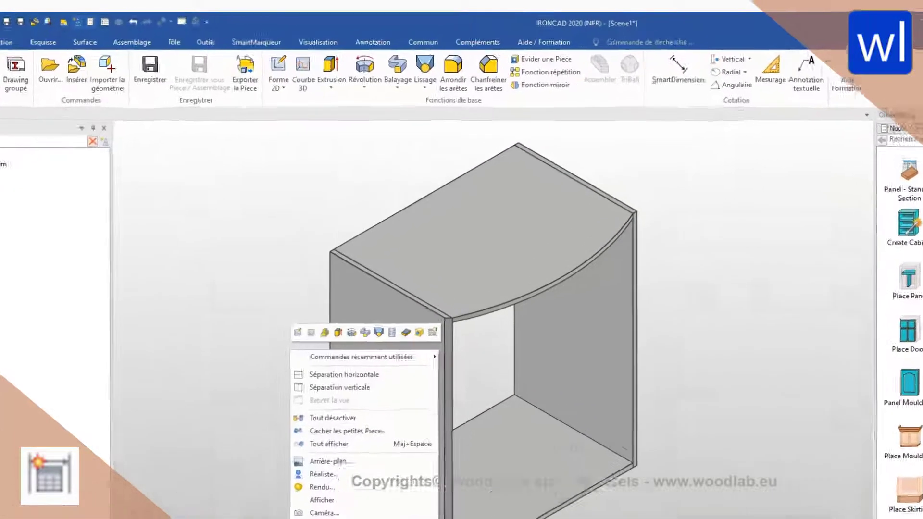
{"action": "left_click", "coordinate": [342, 444]}
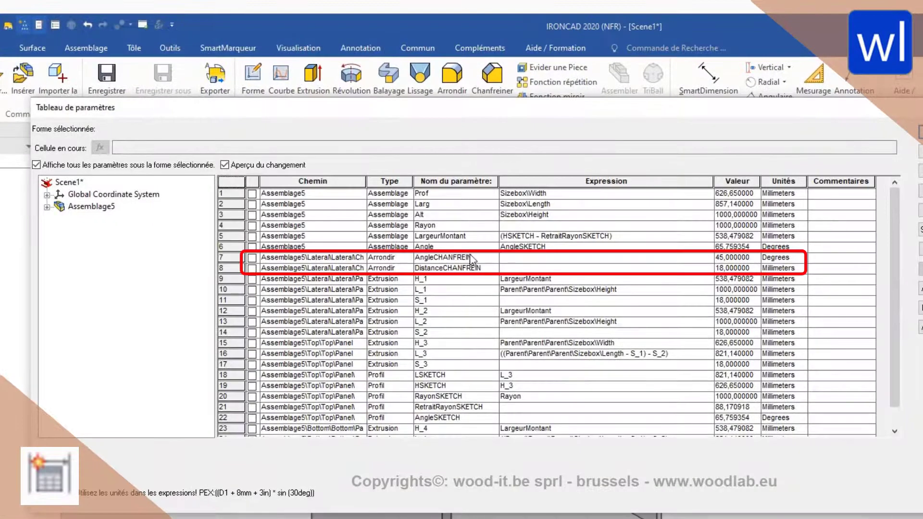
{"action": "left_click", "coordinate": [471, 259]}
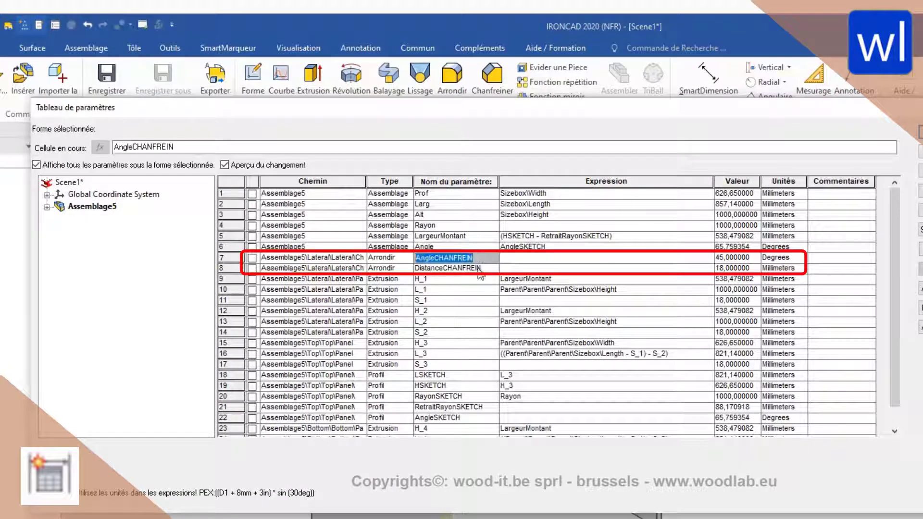
{"action": "left_click", "coordinate": [476, 269]}
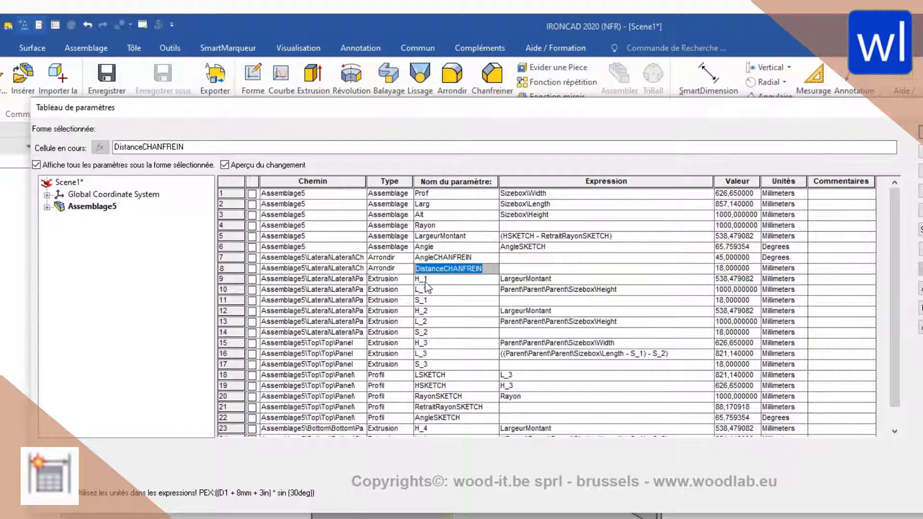
{"action": "left_click", "coordinate": [422, 300]}
{"action": "key", "text": "ctrl+c"}
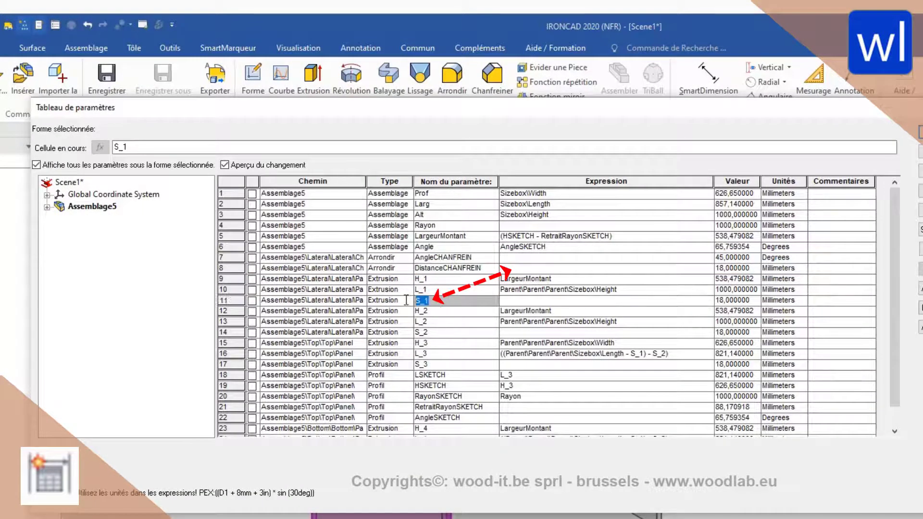
{"action": "left_click", "coordinate": [668, 269]}
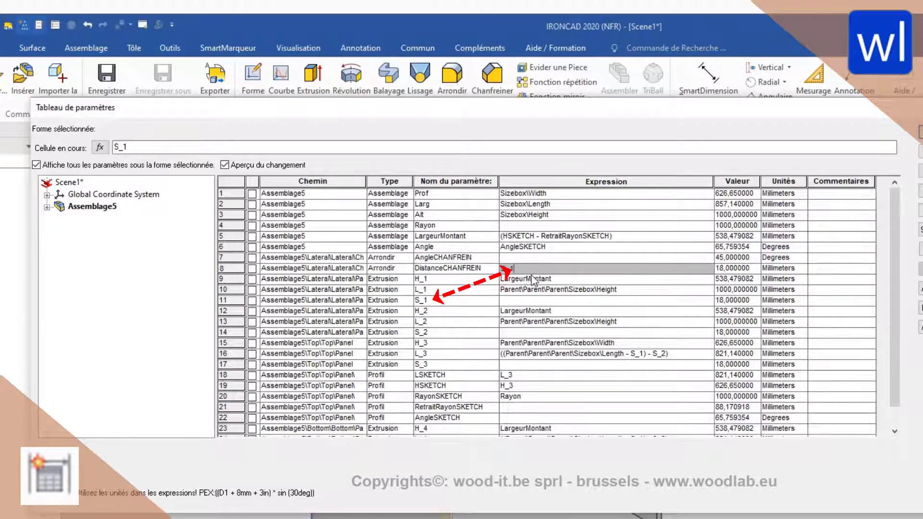
{"action": "key", "text": "ctrl+v"}
{"action": "key", "text": "Tab"}
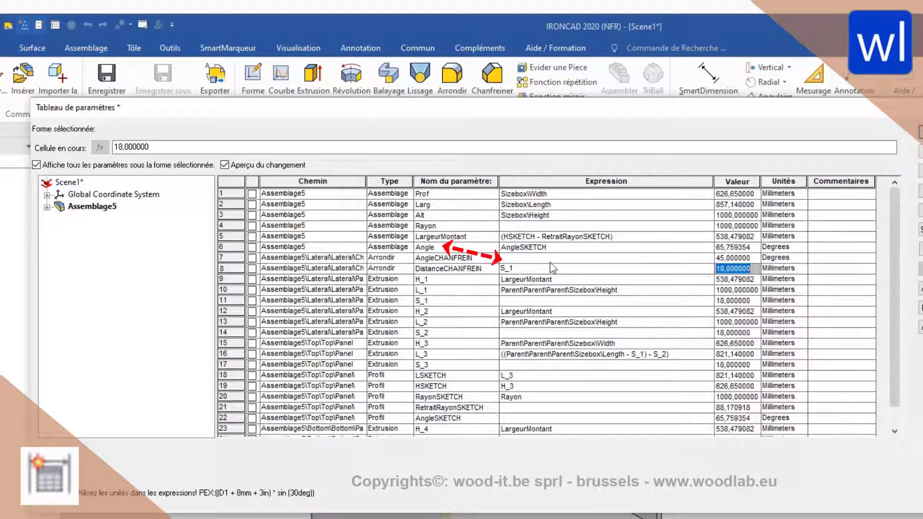
- Link AngleCHANFREIN to the assembly parameter Angle, then apply the changes and close the parameter table
{"action": "left_click", "coordinate": [466, 247]}
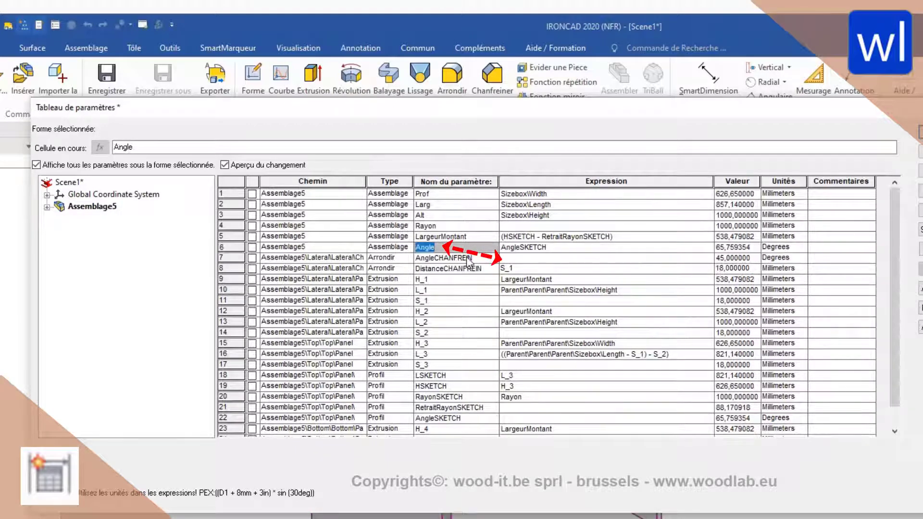
{"action": "left_click", "coordinate": [553, 259]}
{"action": "type", "text": "Angle"}
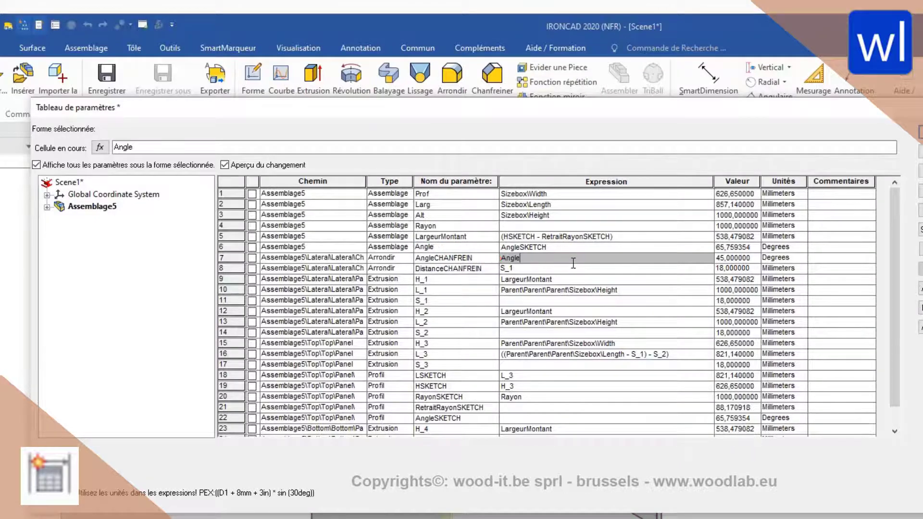
{"action": "left_click", "coordinate": [841, 268]}
{"action": "left_click", "coordinate": [859, 127]}
{"action": "left_click", "coordinate": [814, 97]}
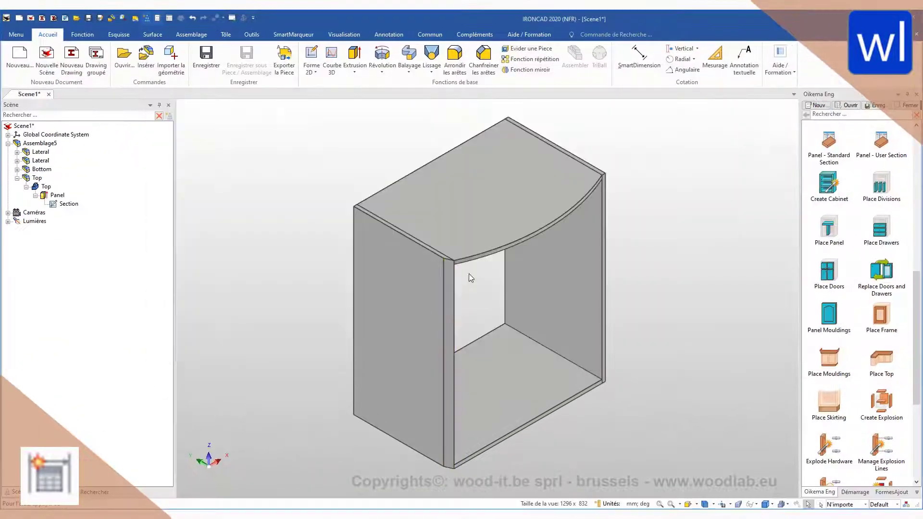
- Check the chamfered corner from above and change the AngleCHANFREIN expression to 90 deg - Angle in the parameter table
{"action": "scroll", "coordinate": [465, 269], "scroll_direction": "up", "scroll_amount": 5}
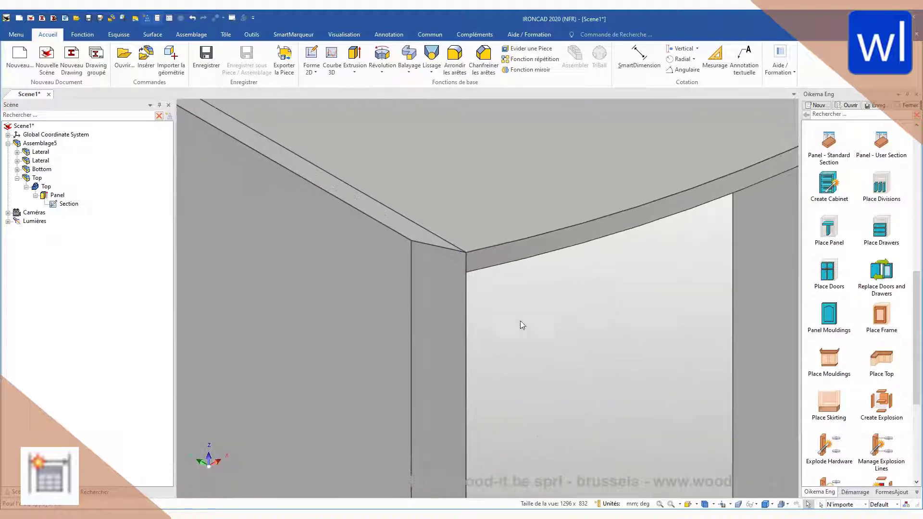
{"action": "middle_click_drag", "start_coordinate": [511, 260], "coordinate": [421, 352]}
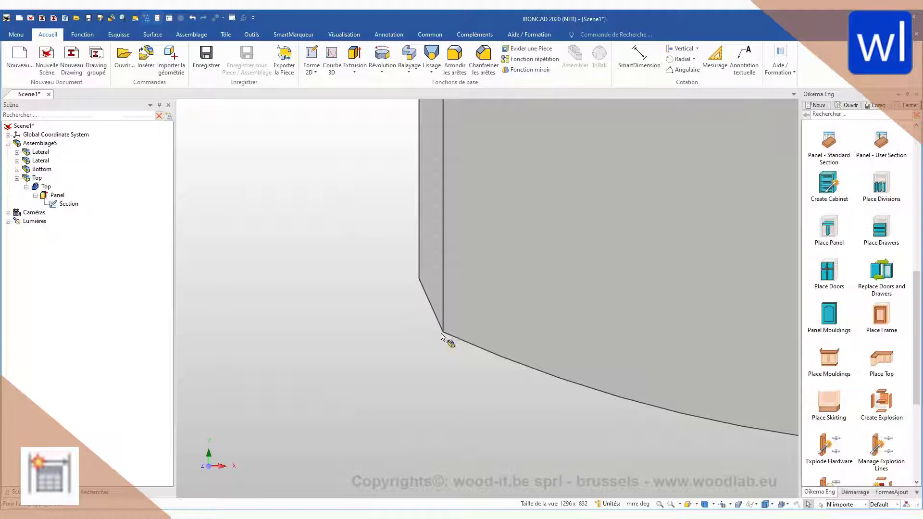
{"action": "right_click", "coordinate": [439, 378]}
{"action": "left_click", "coordinate": [475, 362]}
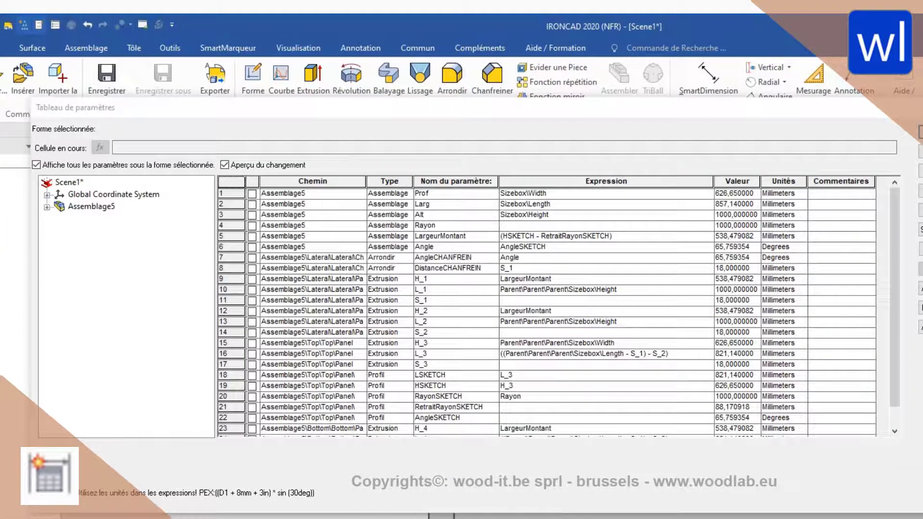
{"action": "left_click", "coordinate": [503, 260]}
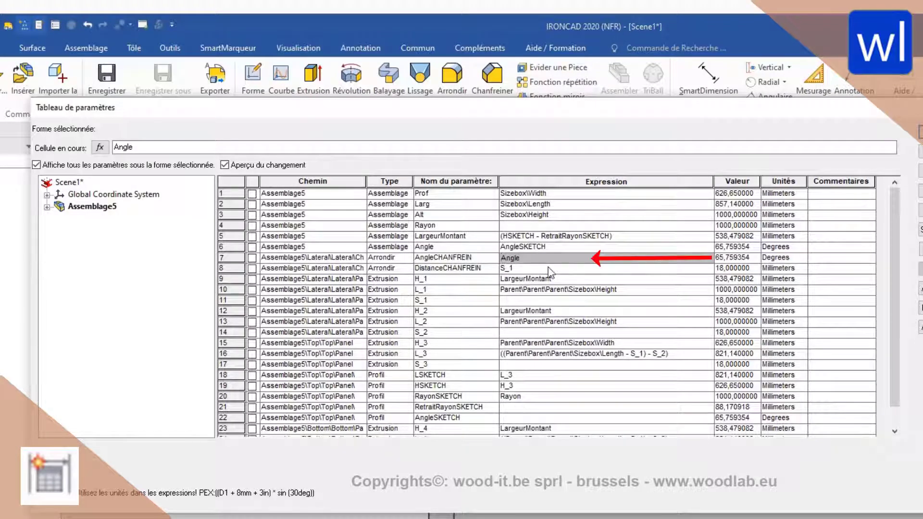
{"action": "type", "text": "90 deg -"}
{"action": "key", "text": "Return"}
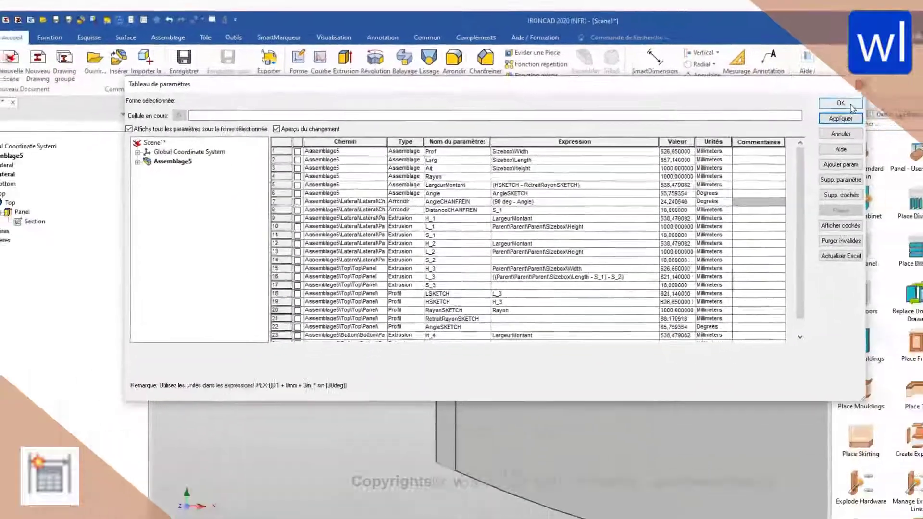
{"action": "key", "text": "Return"}
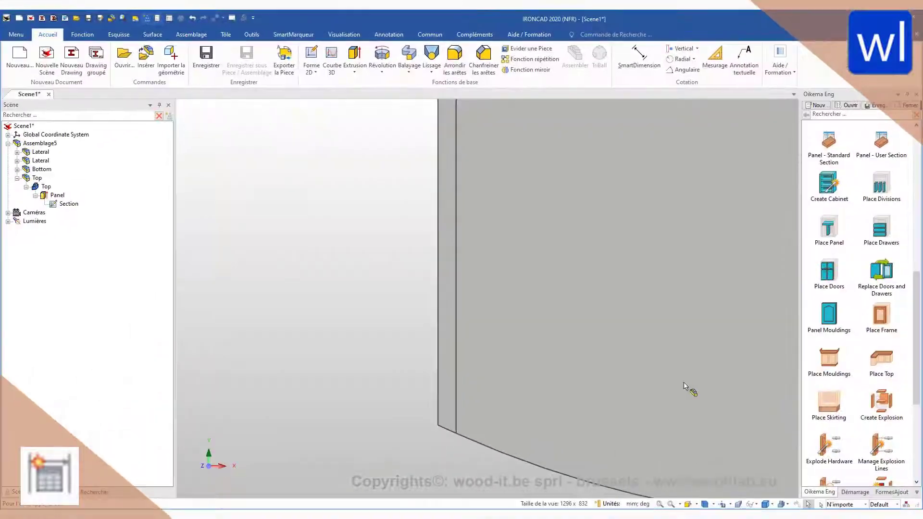
{"action": "left_click", "coordinate": [705, 504]}
{"action": "left_click", "coordinate": [661, 505]}
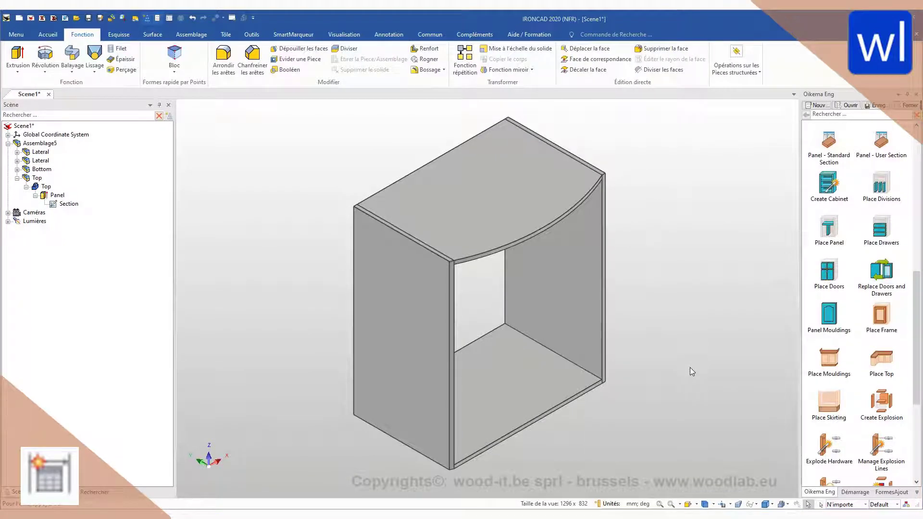
- Start a neutral-plane draft using the right Lateral panel's inner face as the neutral plane and its narrow front face as the face to draft
{"action": "left_click", "coordinate": [307, 50]}
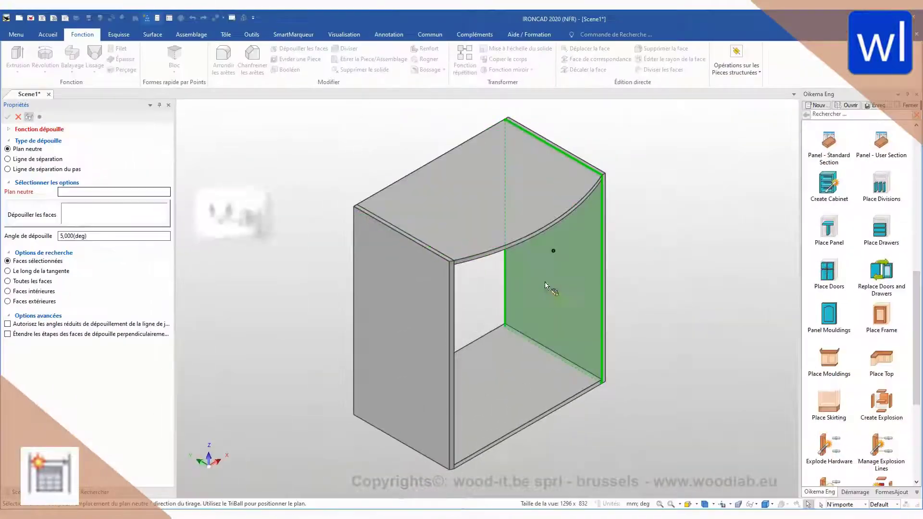
{"action": "key", "text": "shift"}
{"action": "left_click", "coordinate": [570, 303], "text": "shift"}
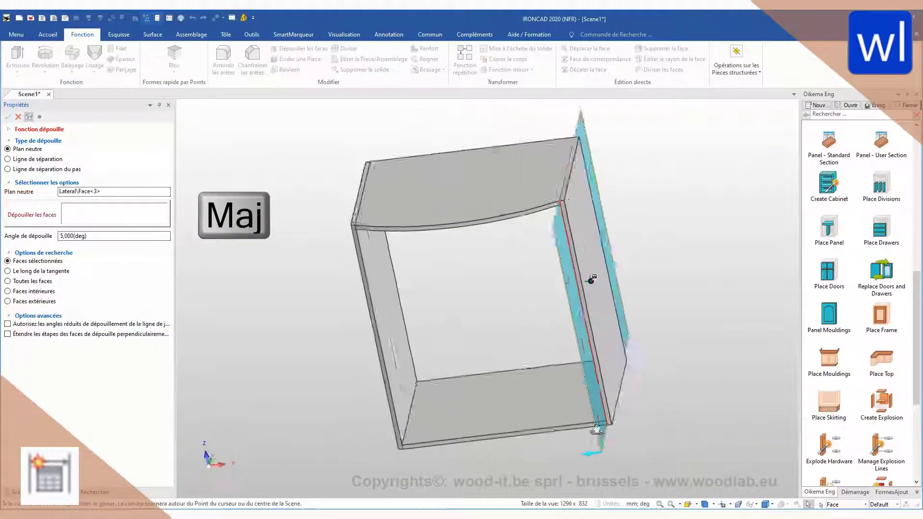
{"action": "left_click", "coordinate": [500, 236], "text": "shift"}
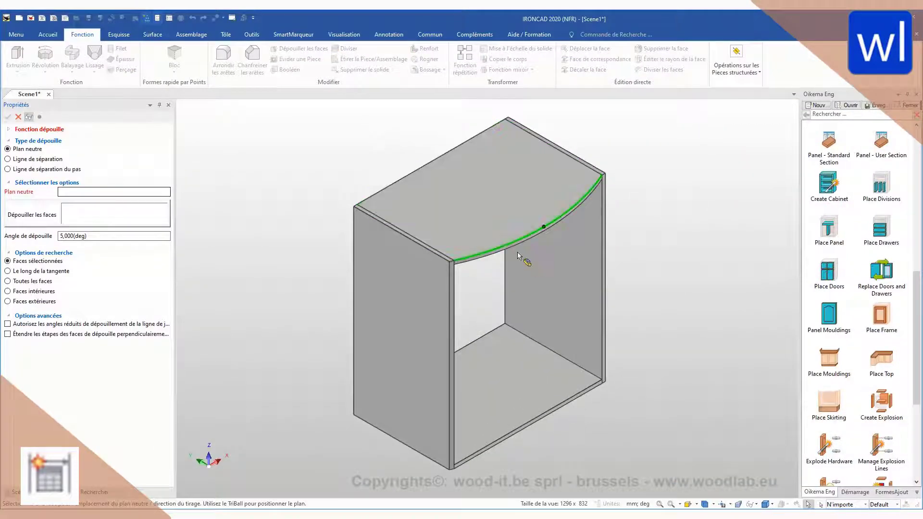
{"action": "left_click", "coordinate": [570, 302], "text": "shift"}
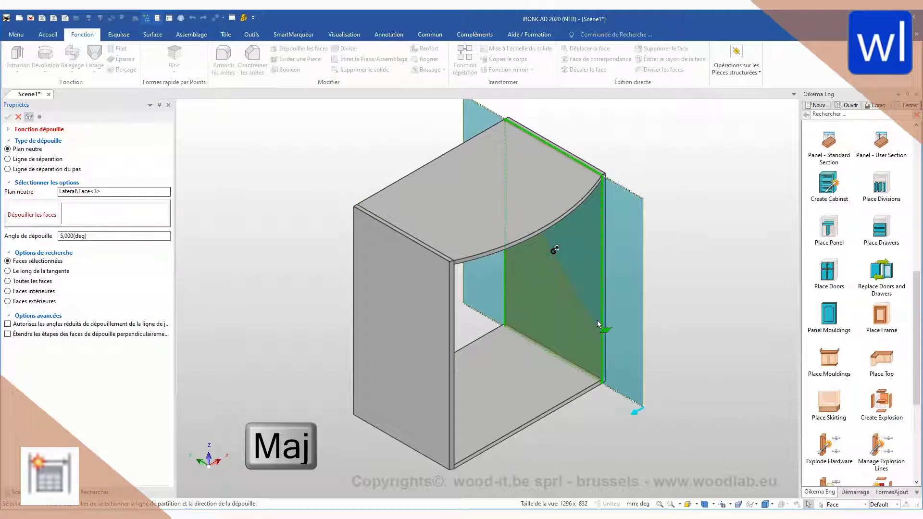
{"action": "middle_click_drag", "start_coordinate": [628, 412], "coordinate": [580, 340]}
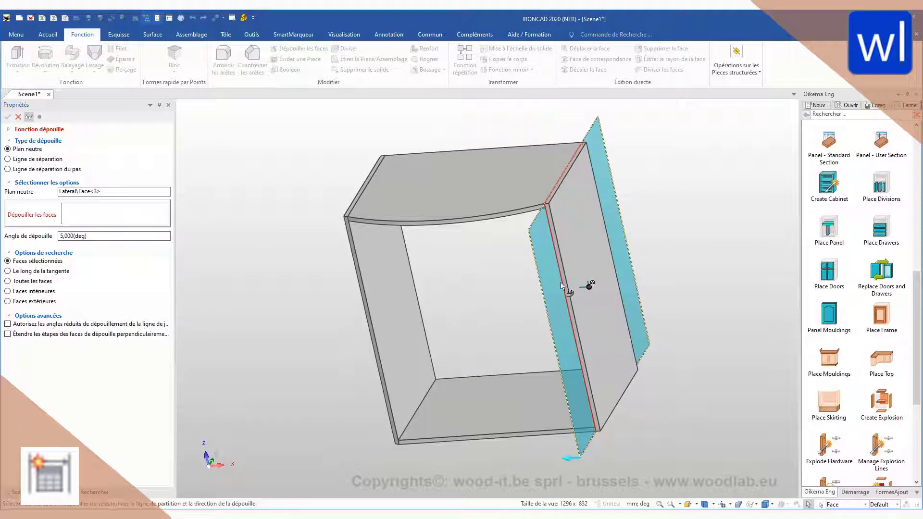
{"action": "scroll", "coordinate": [561, 305], "scroll_direction": "up", "scroll_amount": 5}
{"action": "left_click", "coordinate": [574, 293], "text": "shift"}
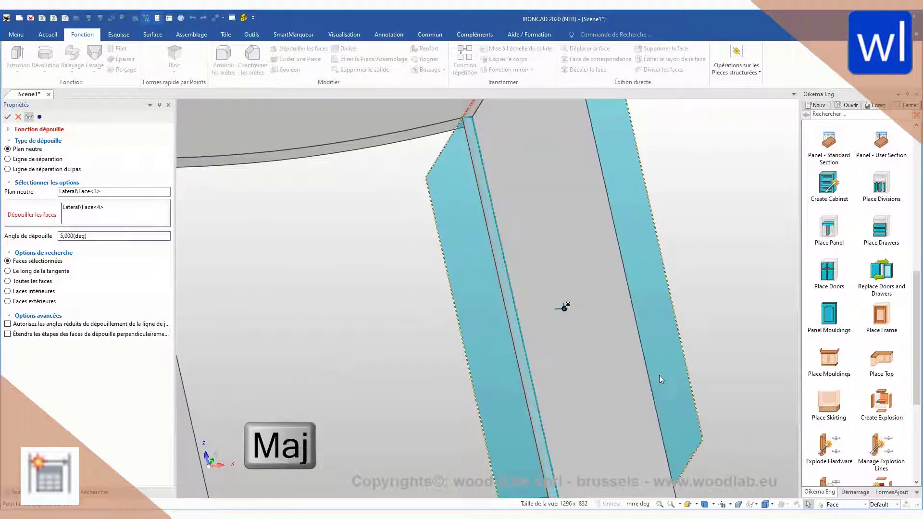
- Check the draft direction from above, define the draft angle as AngleDRAFT=-5 deg and apply the draft
{"action": "middle_click_drag", "start_coordinate": [574, 293], "coordinate": [492, 196]}
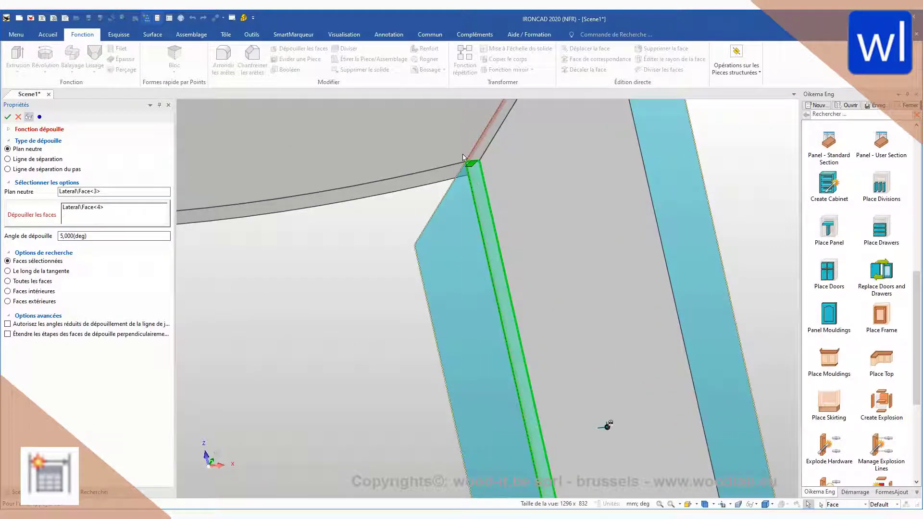
{"action": "middle_click_drag", "start_coordinate": [459, 156], "coordinate": [478, 413]}
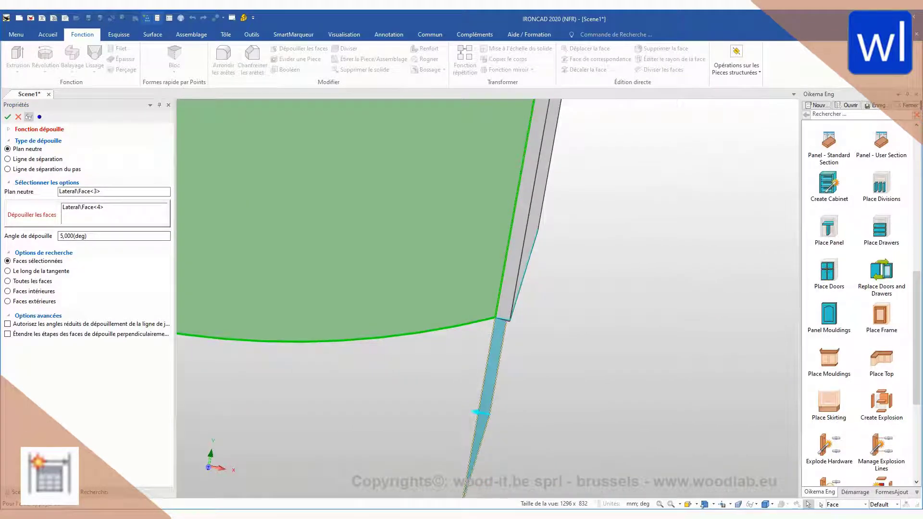
{"action": "left_click", "coordinate": [690, 506]}
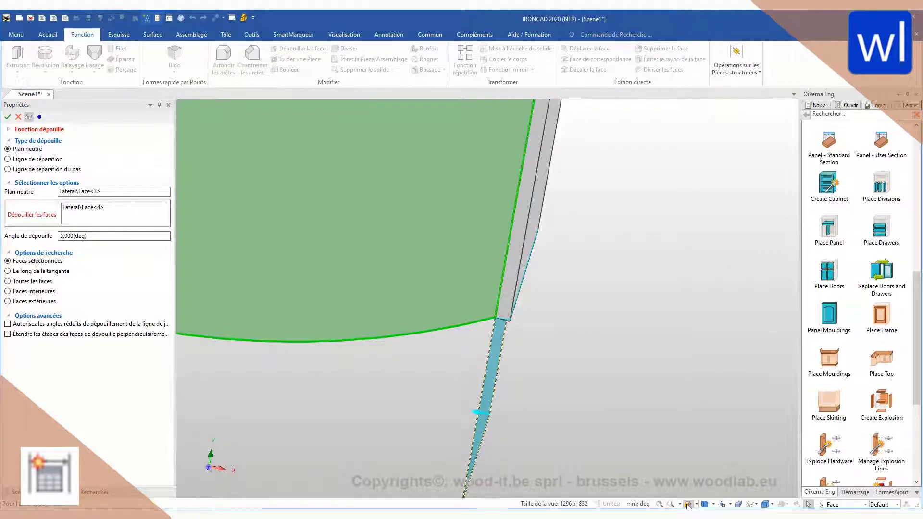
{"action": "left_click", "coordinate": [512, 294]}
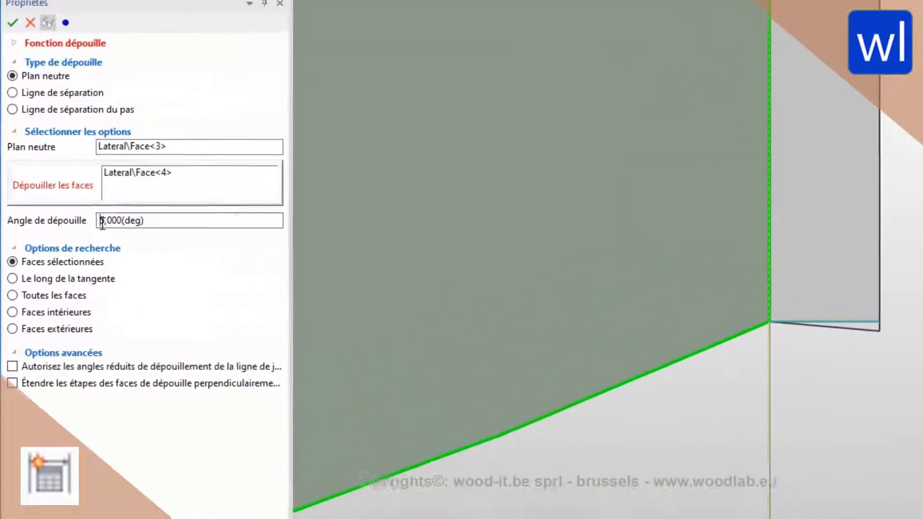
{"action": "type", "text": "Angle<D"}
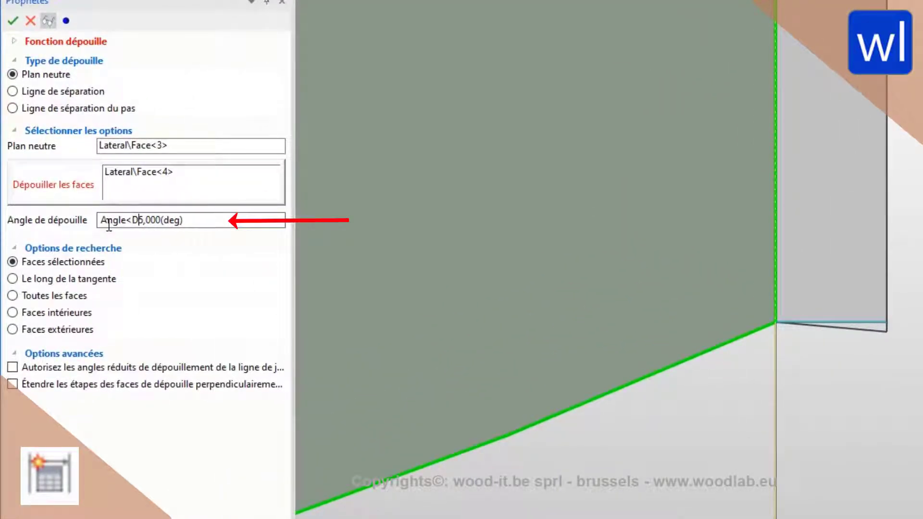
{"action": "key", "text": "BackSpace"}
{"action": "type", "text": "DRAFT"}
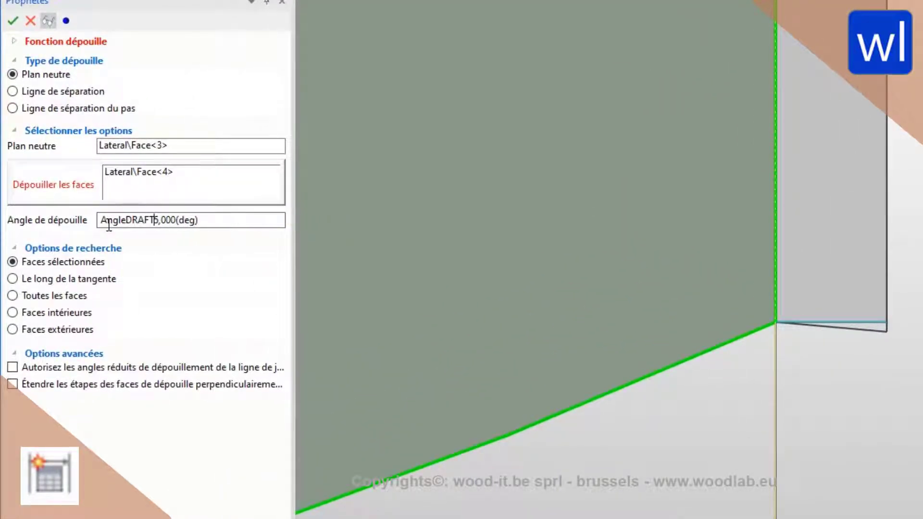
{"action": "type", "text": "=-"}
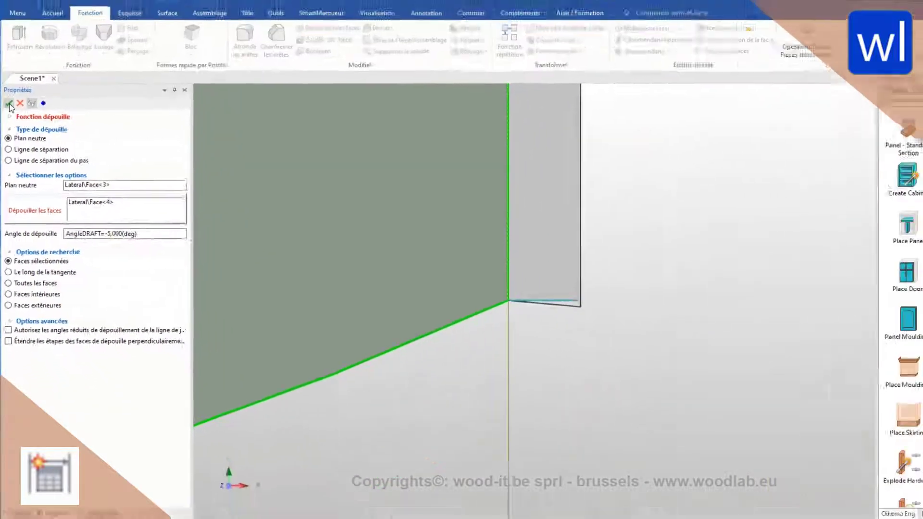
{"action": "left_click", "coordinate": [13, 21]}
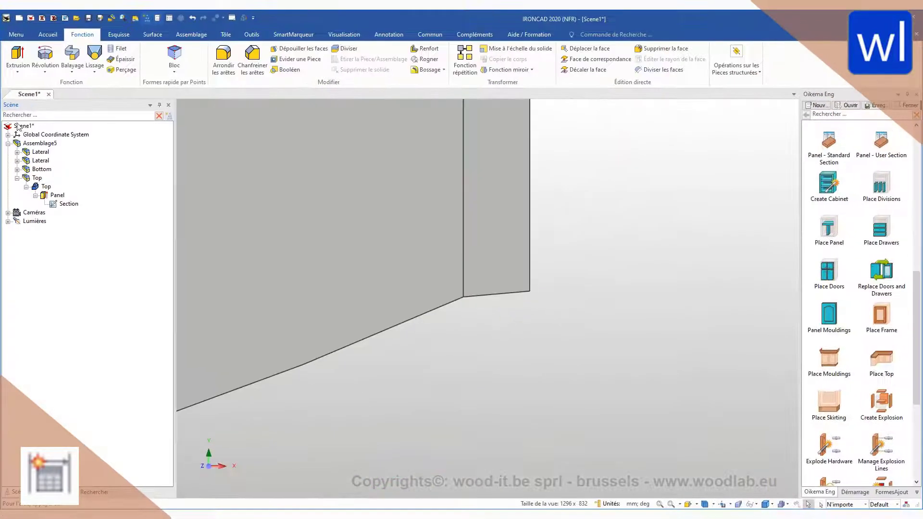
- In the scene's parameter table, set the expression of AngleDRAFT to (90 deg - Angle), the same as AngleCHANFREIN
{"action": "middle_click_drag", "start_coordinate": [476, 297], "coordinate": [457, 356]}
{"action": "right_click", "coordinate": [459, 353]}
{"action": "left_click", "coordinate": [495, 346]}
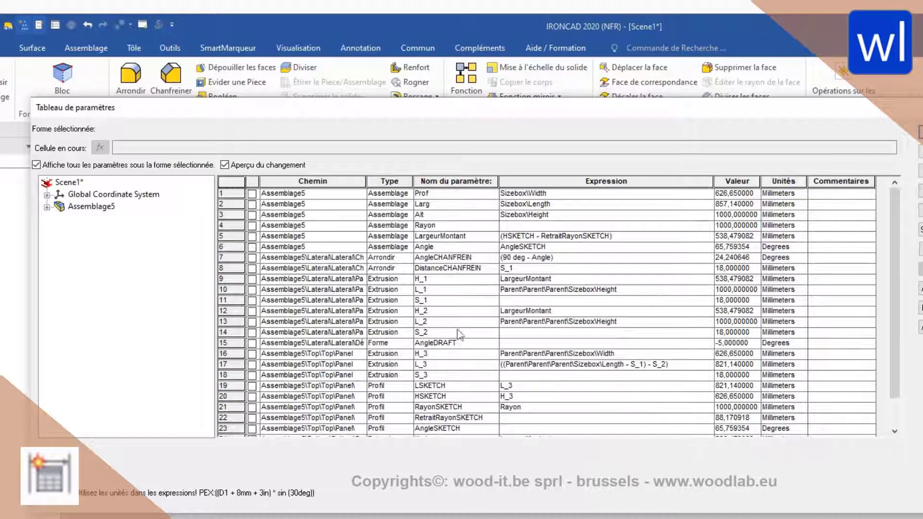
{"action": "left_click", "coordinate": [464, 343]}
{"action": "left_click", "coordinate": [601, 258]}
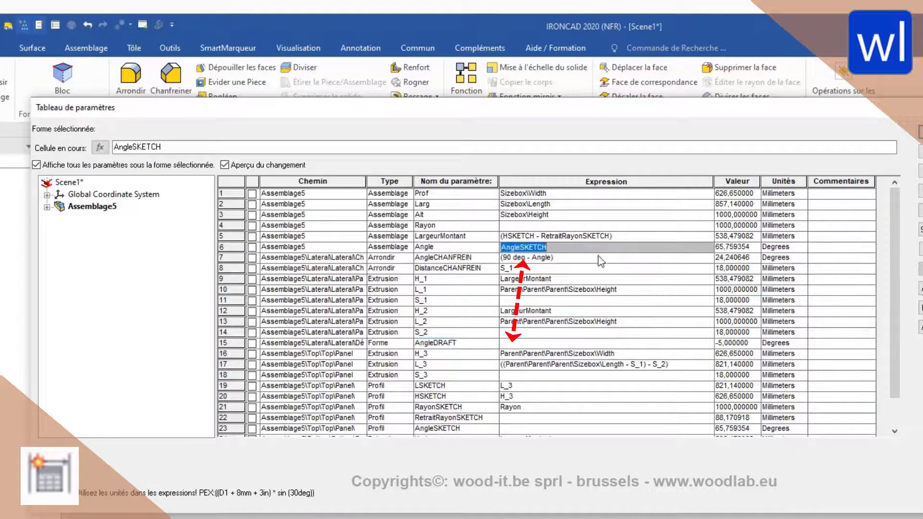
{"action": "left_click_drag", "start_coordinate": [527, 347], "coordinate": [515, 343]}
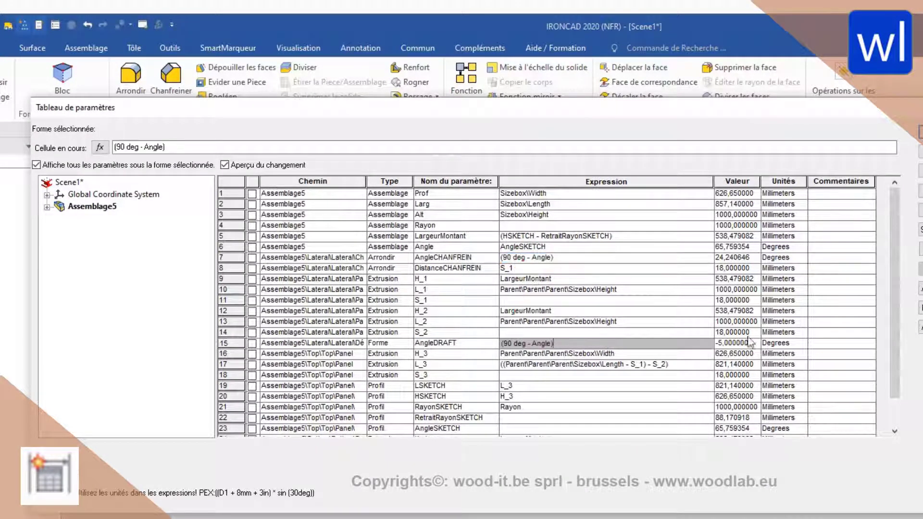
- Negate the AngleDRAFT expression to -(90 deg - Angle) and close the parameter table with the changes accepted
{"action": "left_click", "coordinate": [502, 345]}
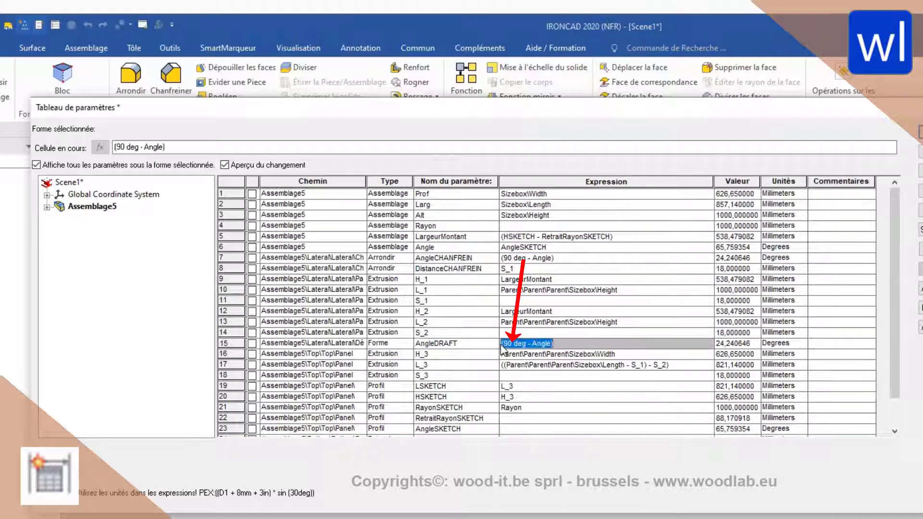
{"action": "left_click", "coordinate": [502, 344]}
{"action": "type", "text": "-"}
{"action": "left_click", "coordinate": [864, 310]}
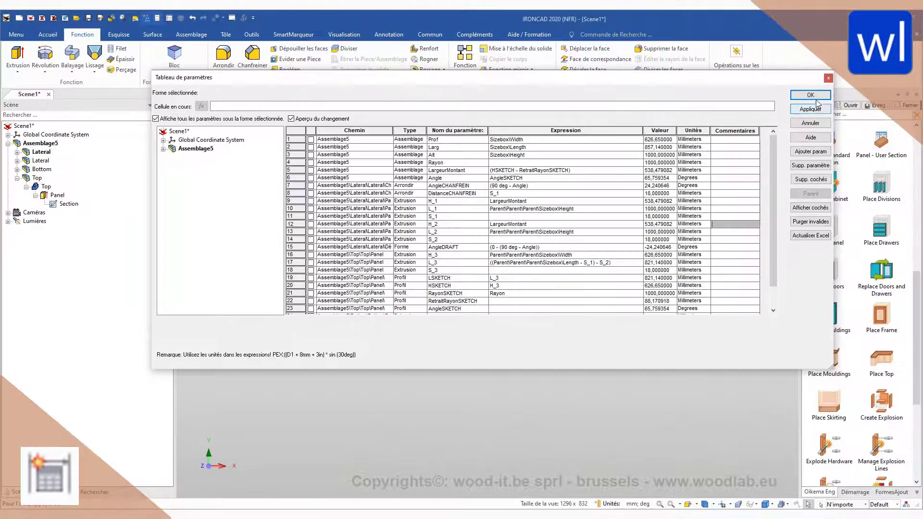
{"action": "left_click", "coordinate": [816, 100]}
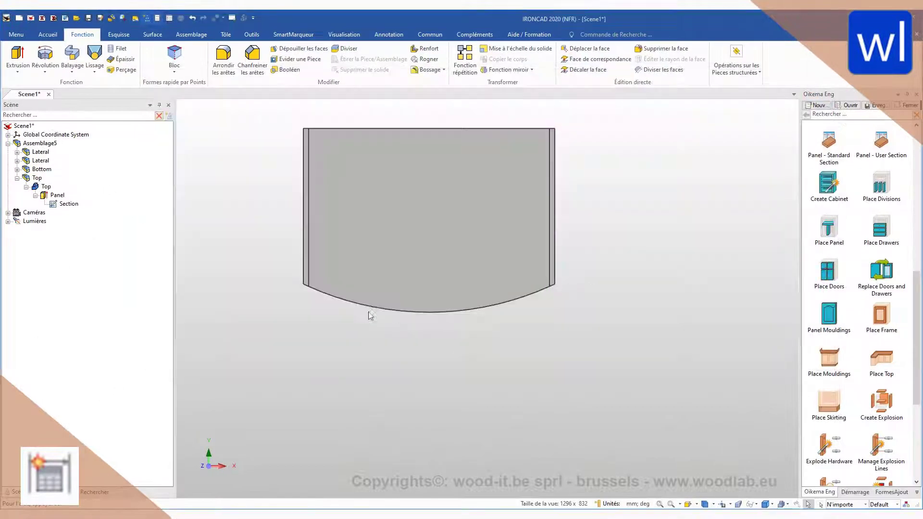
- Examine from above how the front edges of both side panels meet the rounded top
{"action": "scroll", "coordinate": [301, 355], "scroll_direction": "up", "scroll_amount": 6}
{"action": "scroll", "coordinate": [576, 282], "scroll_direction": "down", "scroll_amount": 5}
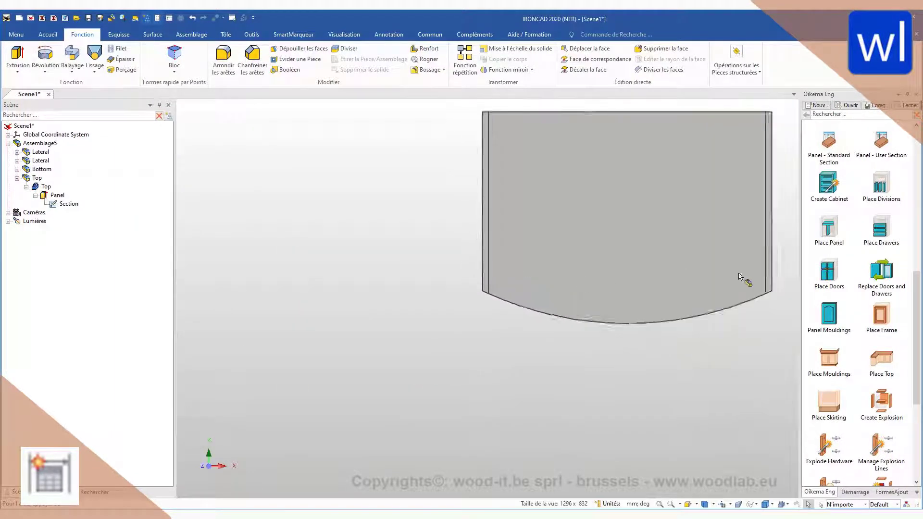
{"action": "middle_click_drag", "start_coordinate": [740, 275], "coordinate": [452, 278], "text": "shift"}
{"action": "scroll", "coordinate": [445, 279], "scroll_direction": "up", "scroll_amount": 2}
{"action": "scroll", "coordinate": [328, 295], "scroll_direction": "down", "scroll_amount": 4}
{"action": "middle_click_drag", "start_coordinate": [327, 295], "coordinate": [481, 300], "text": "shift"}
{"action": "scroll", "coordinate": [448, 232], "scroll_direction": "up", "scroll_amount": 2}
- Resize the whole cabinet assembly to a length of about 892 mm and a shallower depth, and regenerate it
{"action": "left_click", "coordinate": [448, 231]}
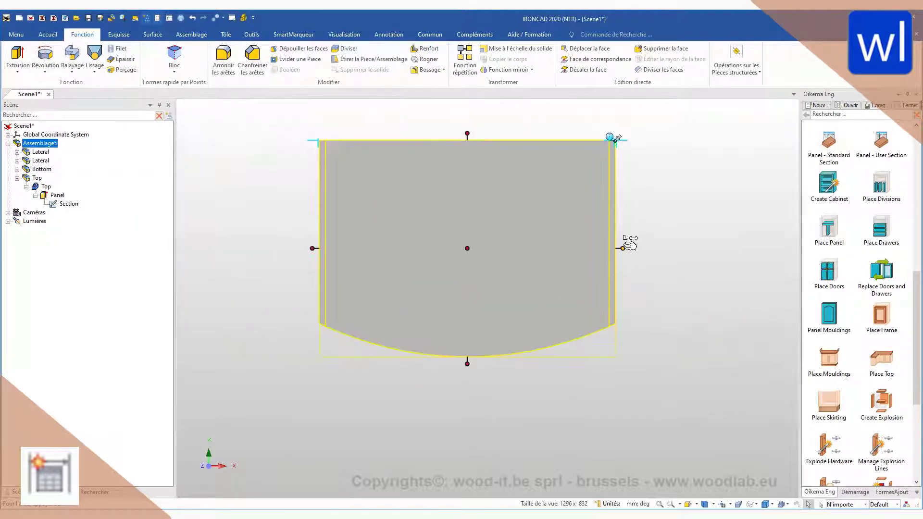
{"action": "left_click_drag", "start_coordinate": [620, 248], "coordinate": [728, 248]}
{"action": "left_click_drag", "start_coordinate": [520, 364], "coordinate": [520, 285]}
{"action": "left_click_drag", "start_coordinate": [312, 208], "coordinate": [406, 208]}
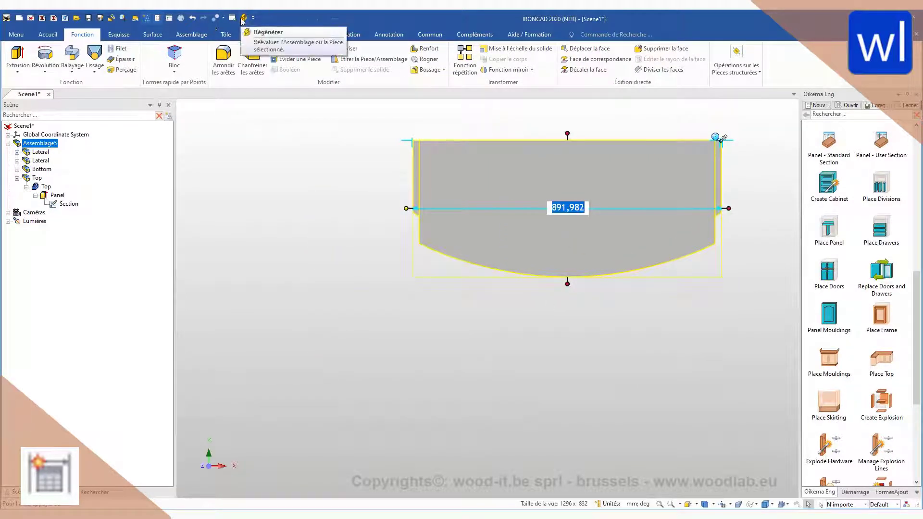
{"action": "left_click", "coordinate": [251, 34]}
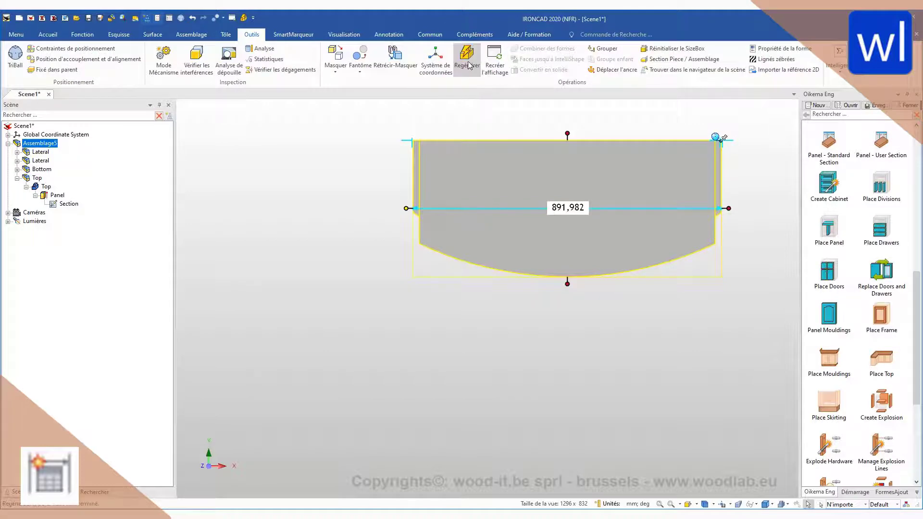